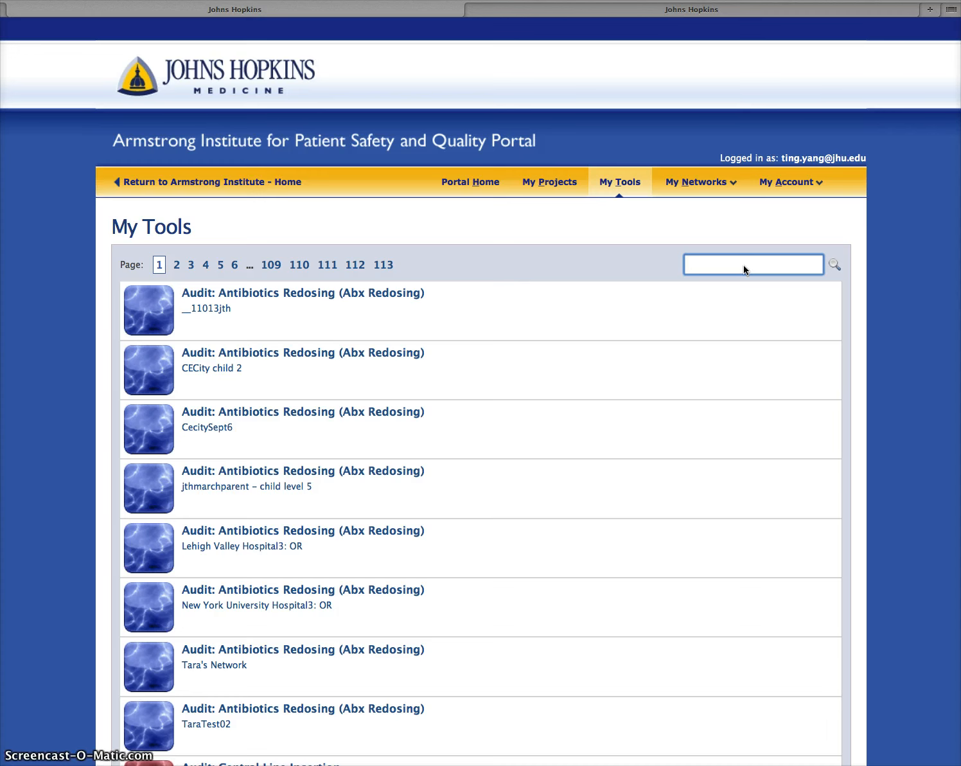
Search the tools for "121" and open VAP Daily Rounding within CUSP for VAP: EVAP – MD & PA
text(121)
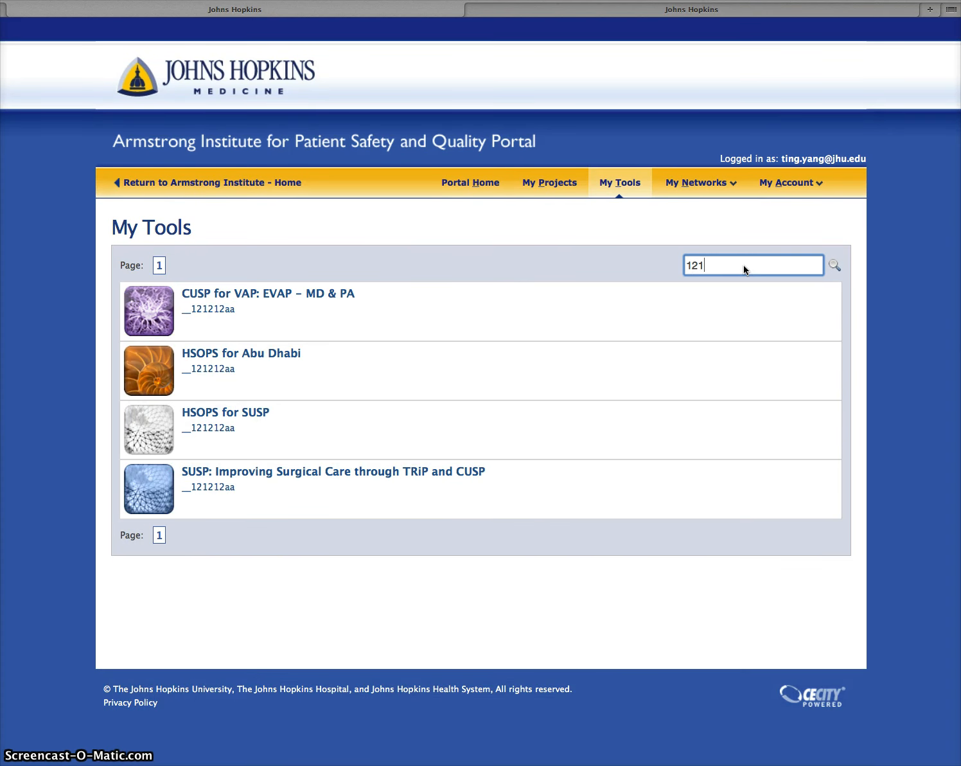
click(267, 296)
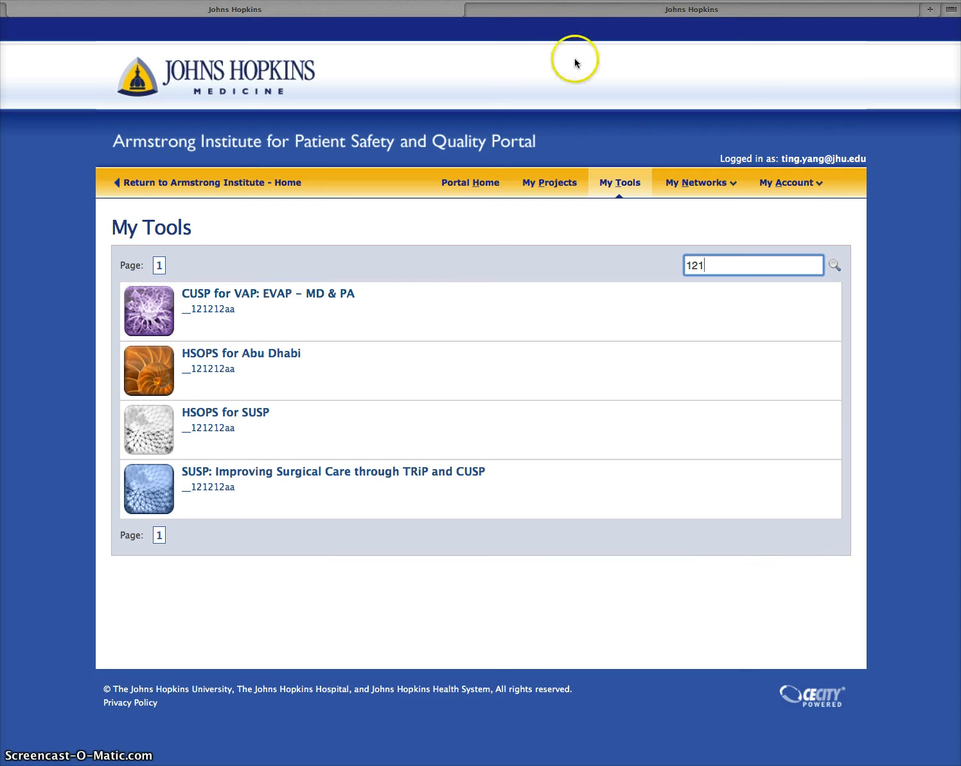
scroll(568, 603, down, 4)
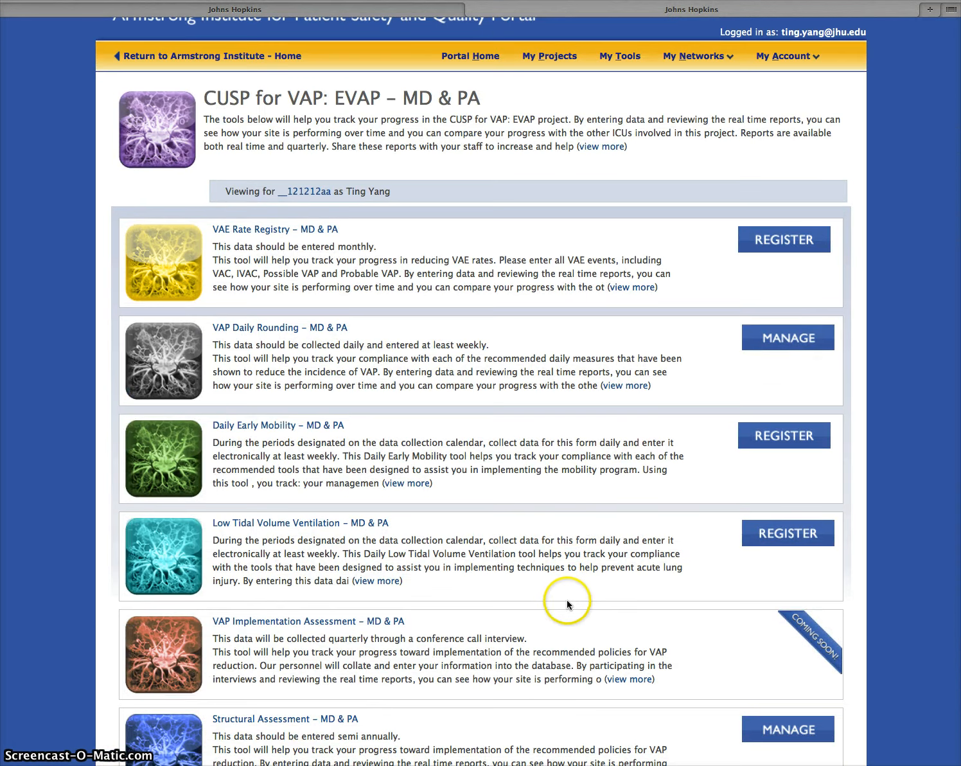
scroll(566, 599, down, 1)
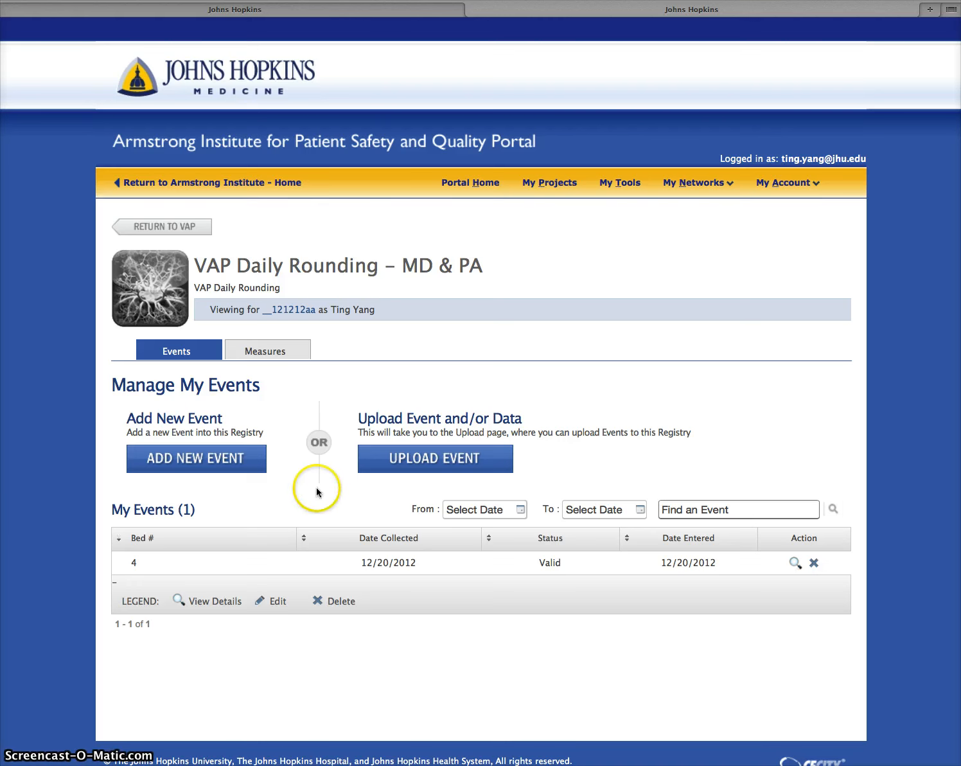
Add a daily rounding event dated 10/08/2014 for bed 1 with Intub/Trach & Mech Vent set to E, and submit it
click(194, 458)
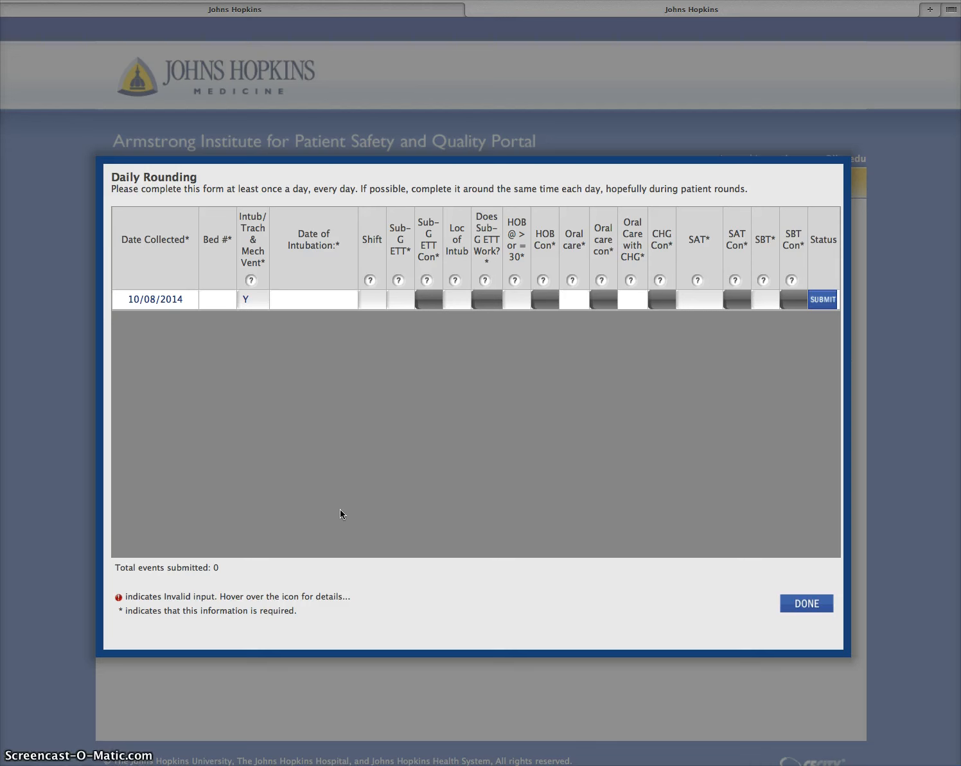
click(157, 300)
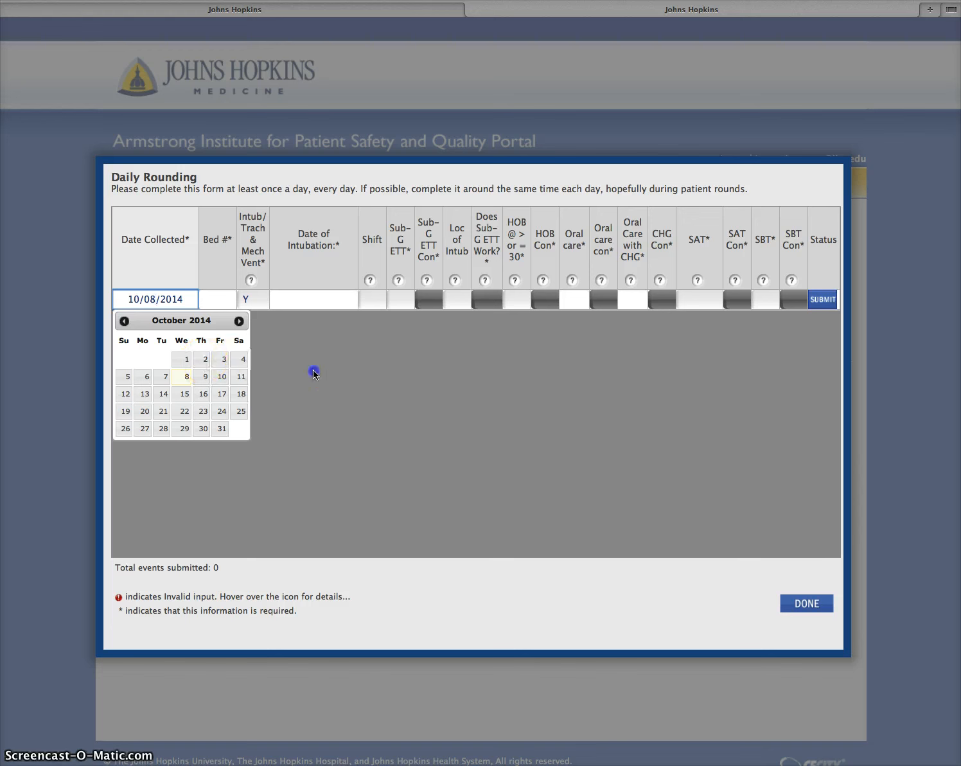
click(219, 301)
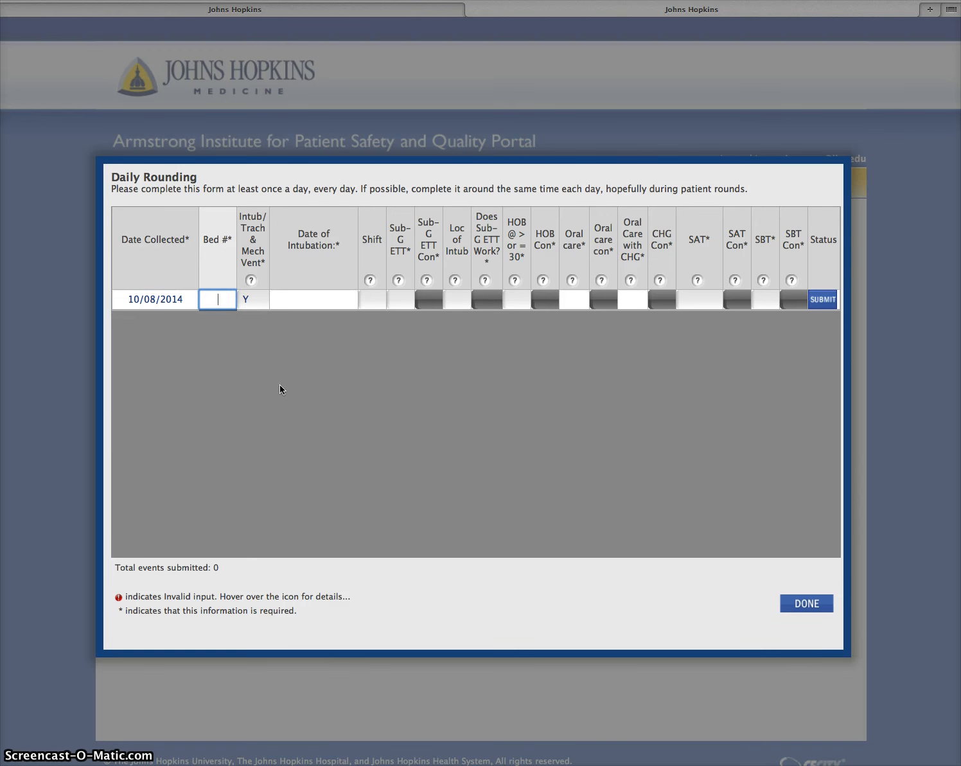
text(1)
click(251, 303)
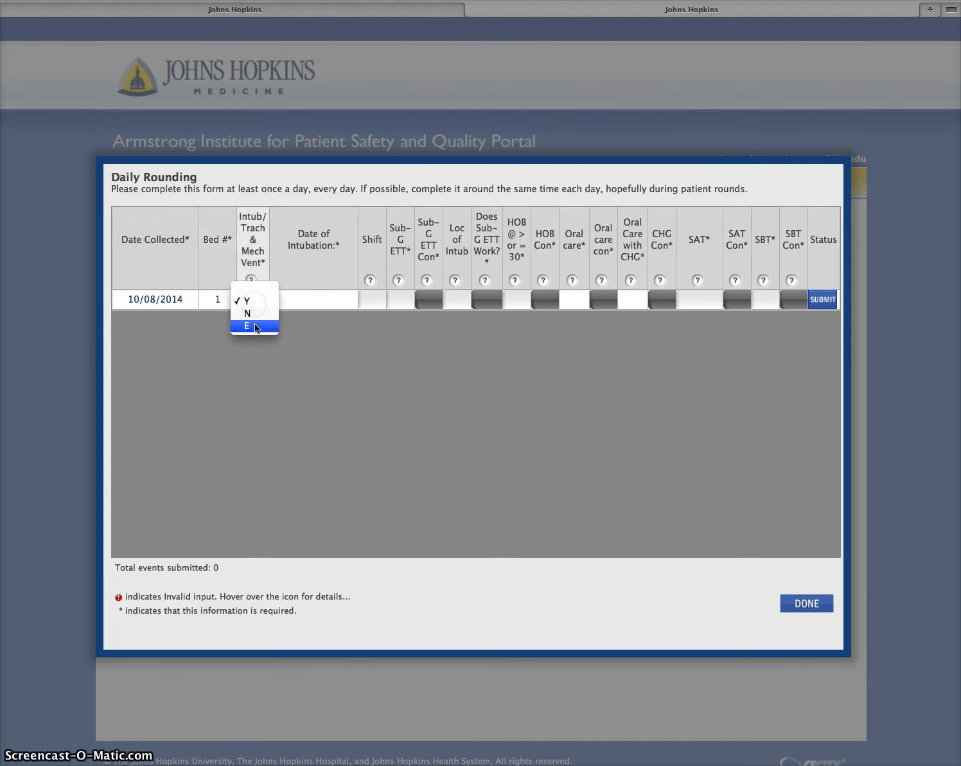
click(249, 313)
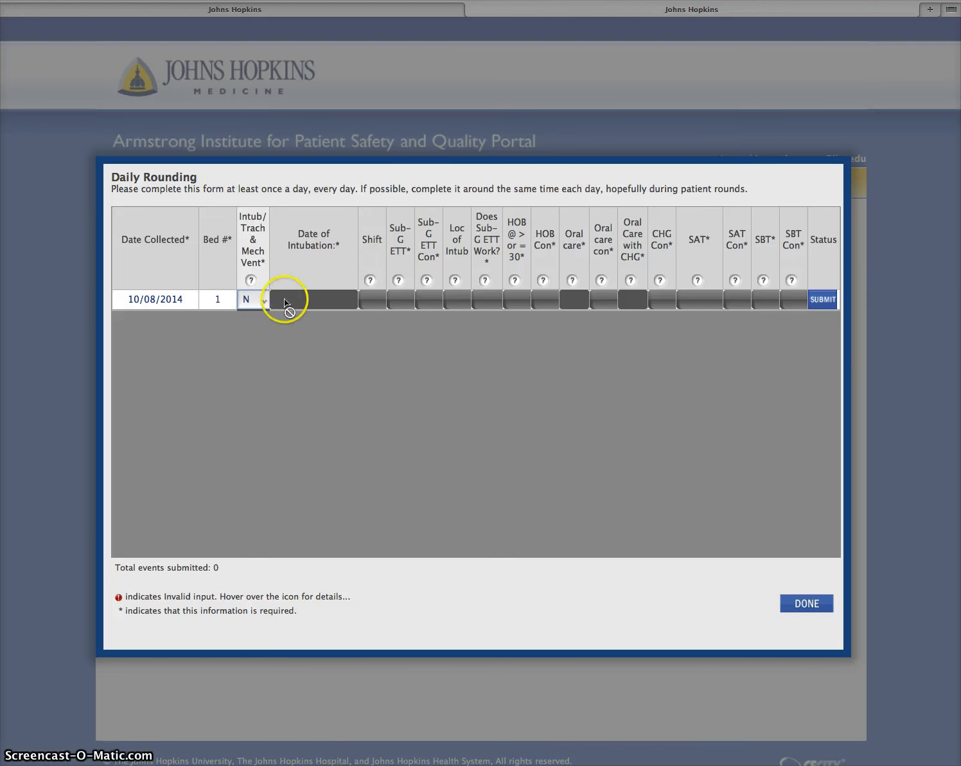
click(253, 300)
click(255, 314)
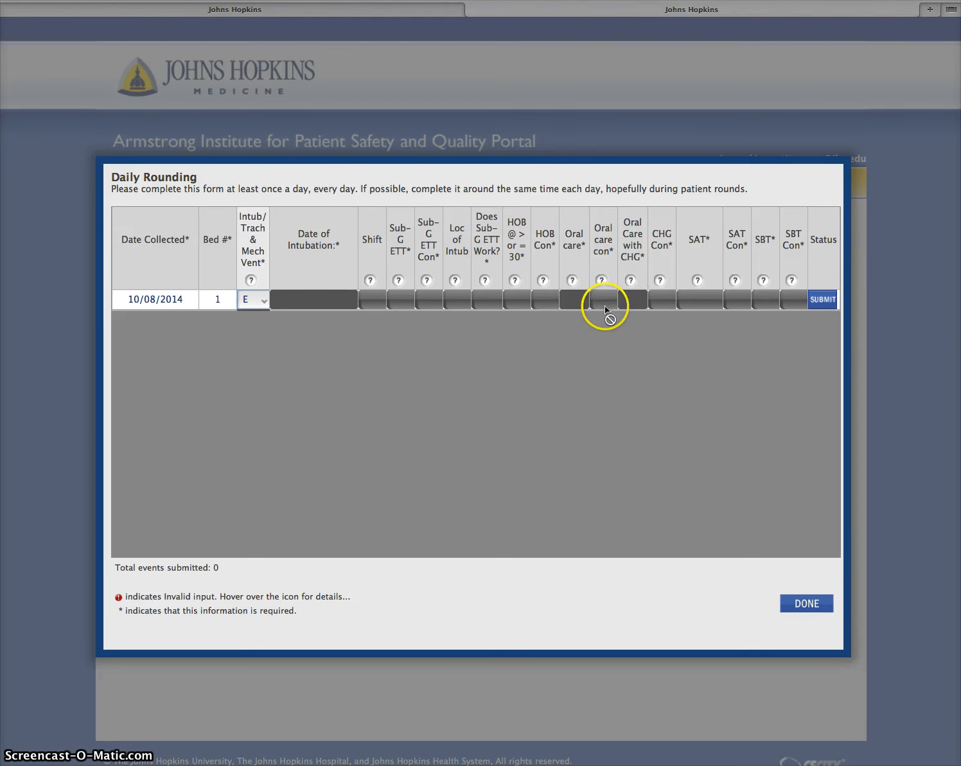
click(822, 299)
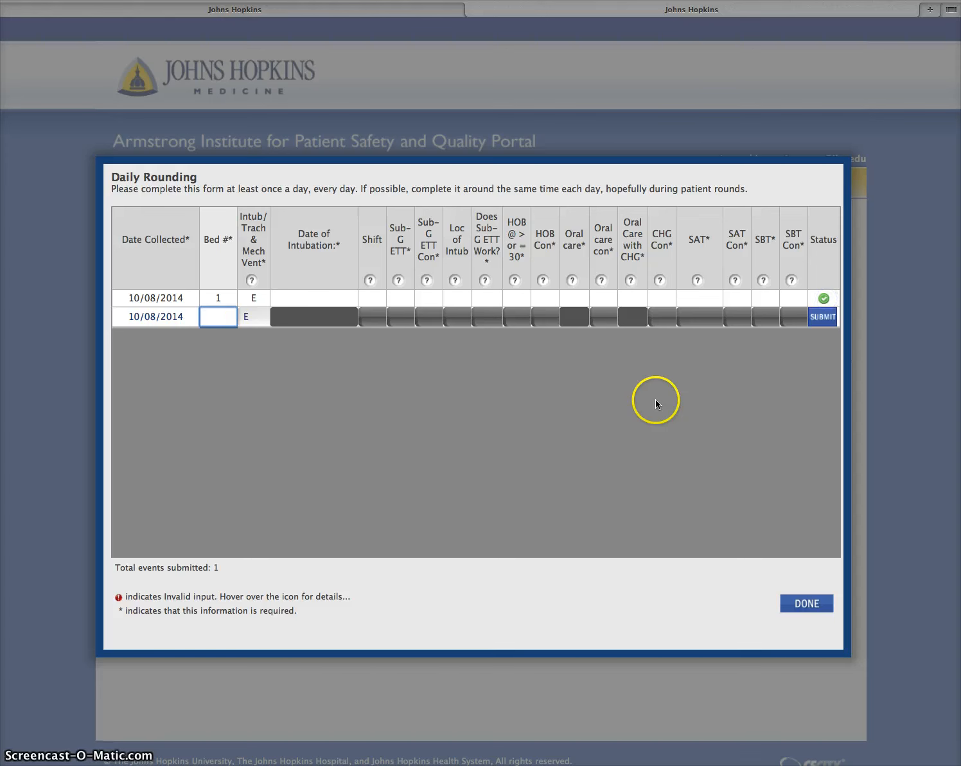
Try to submit a duplicate entry for bed 1 with the same date and E status, and check its submission status
text(2)
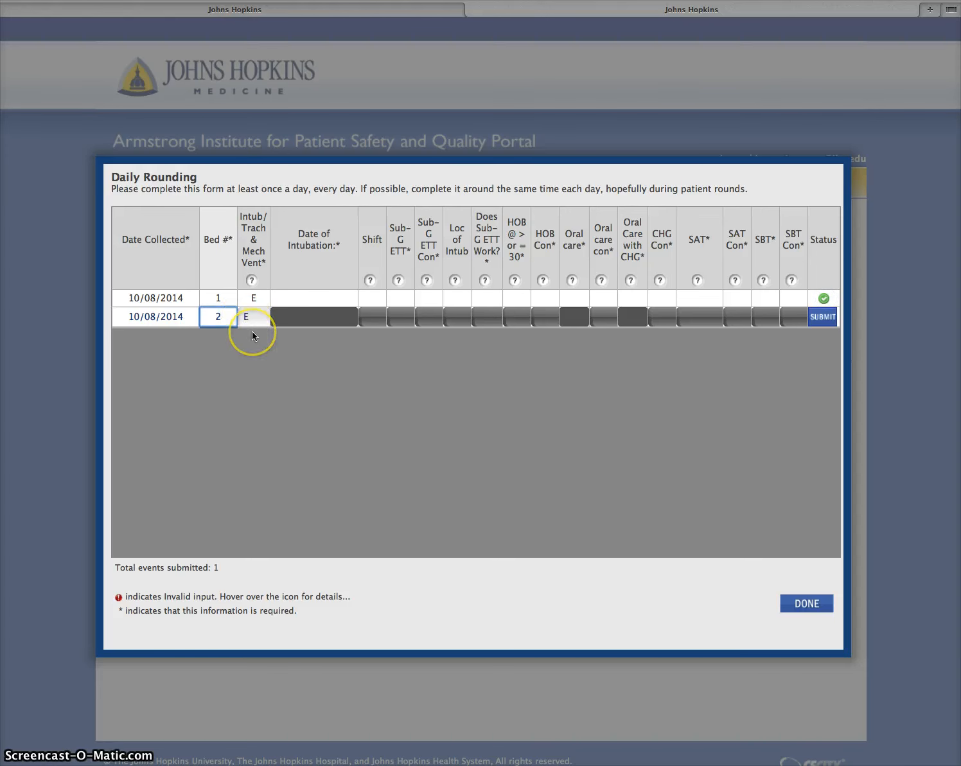
double_click(217, 317)
text(1)
click(822, 317)
mouse_move(825, 317)
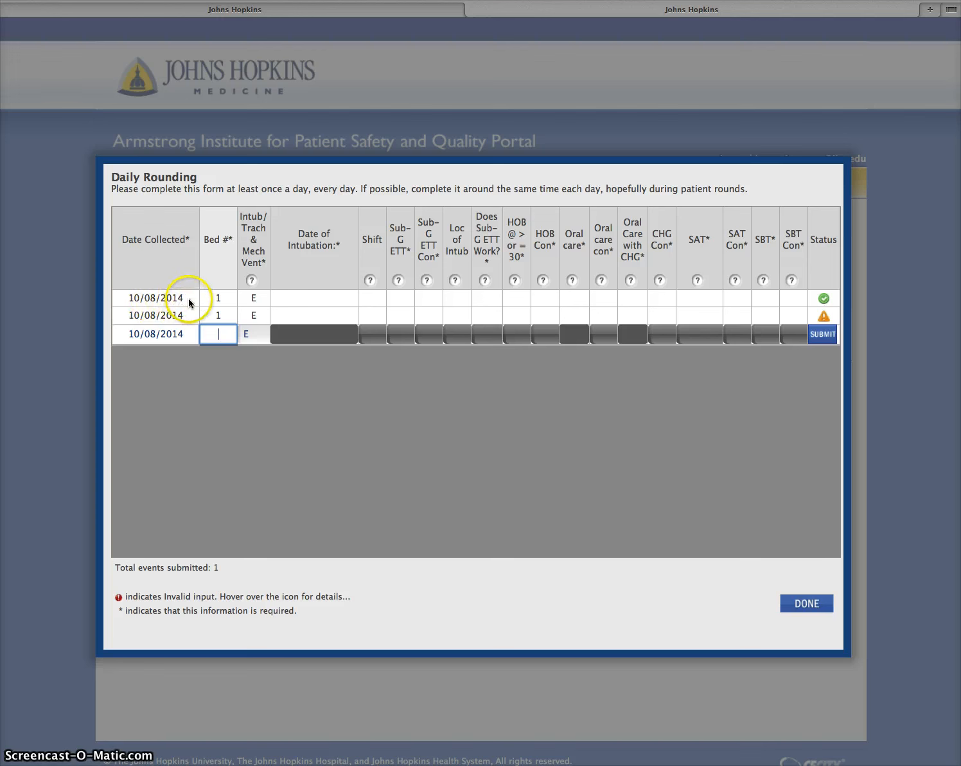
Enter bed 2 in the new row and set Intub/Trach & Mech Vent to Y
text(2)
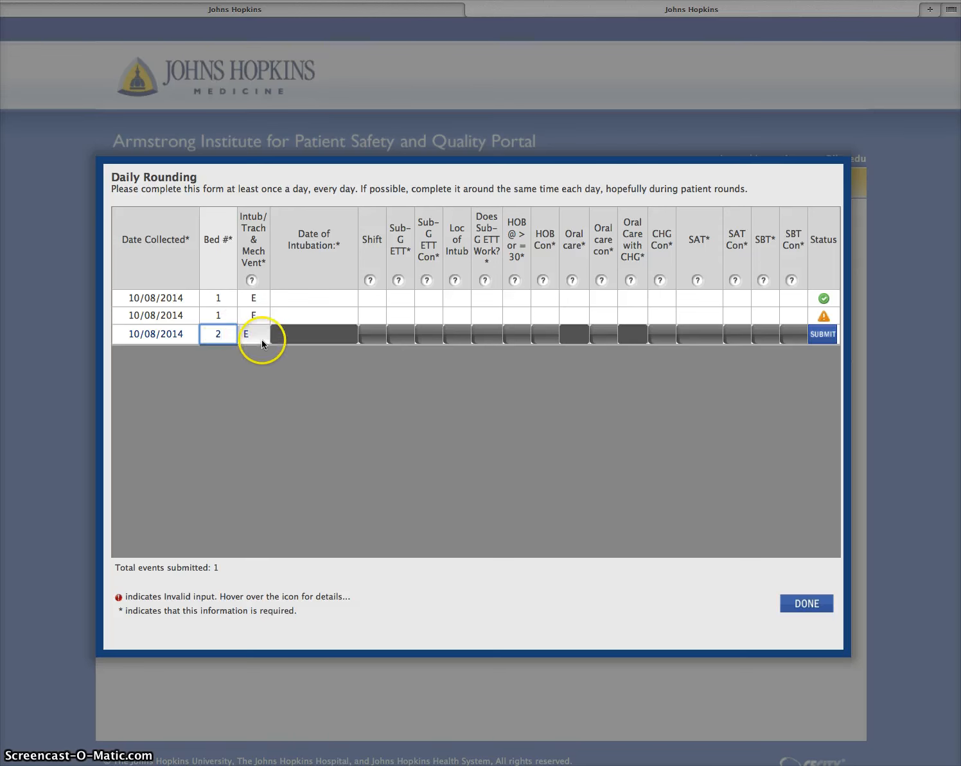
click(250, 334)
click(257, 312)
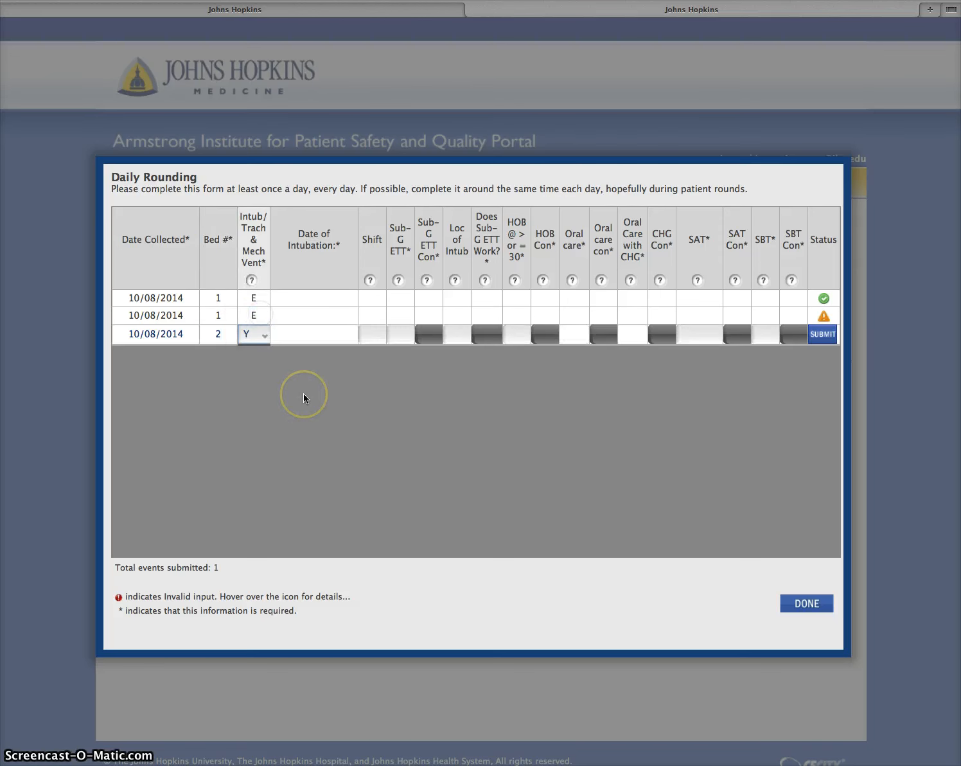
Try a Date of Intubation of 10/09/2014 for bed 2 and check the field's validation details
click(312, 333)
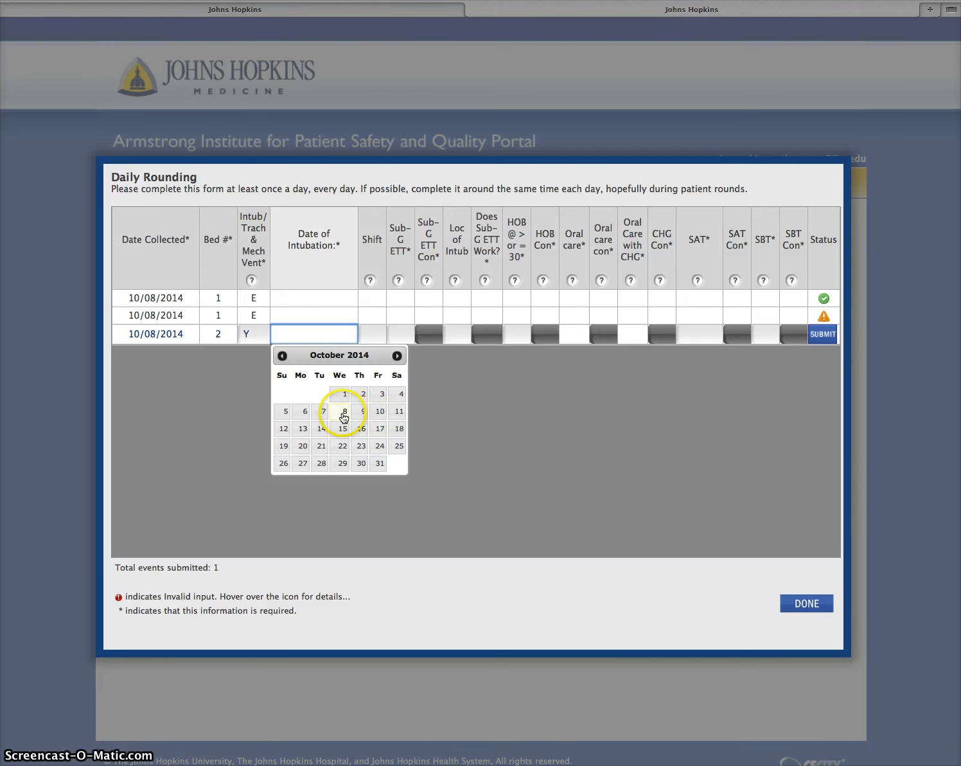
click(362, 416)
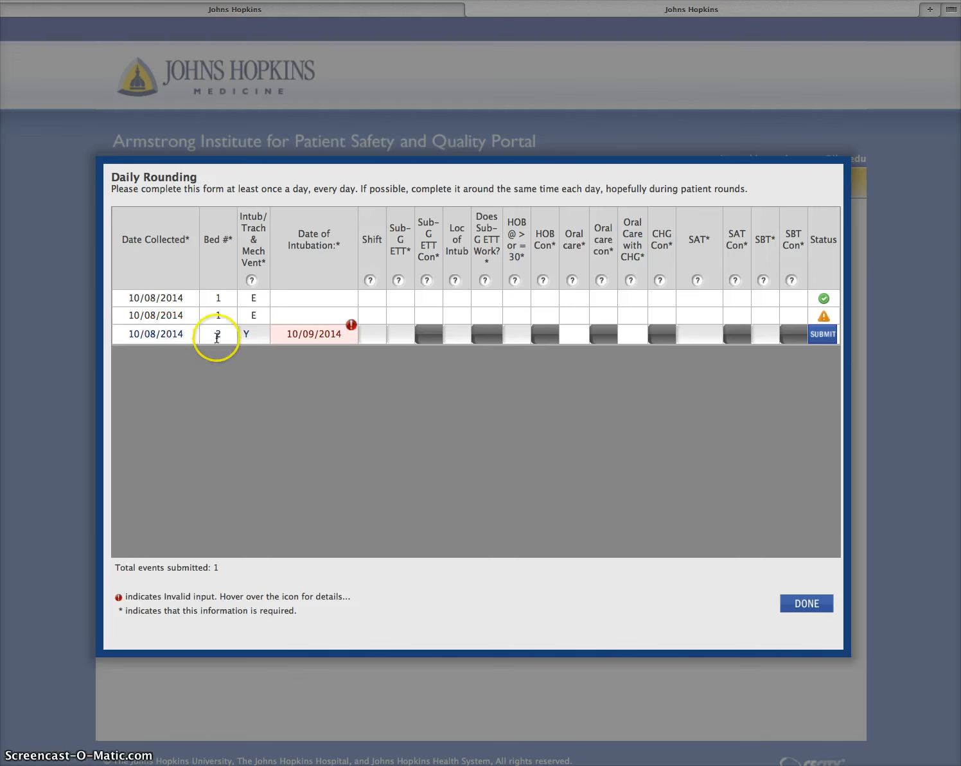
mouse_move(353, 326)
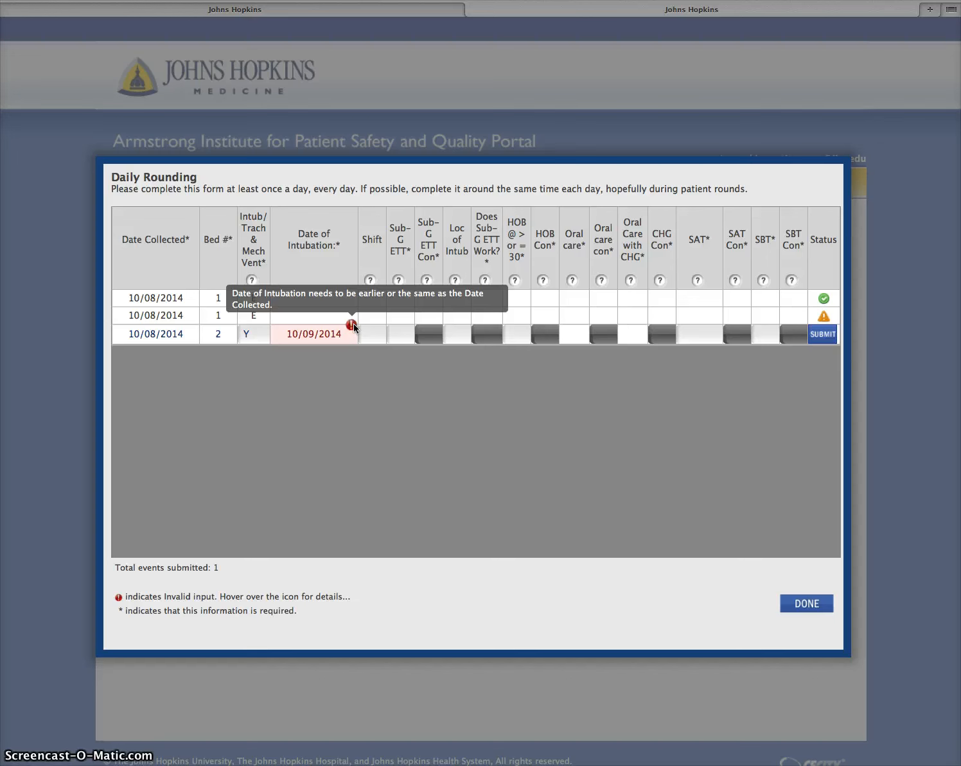
Set bed 2's Date of Intubation to 10/01/2014 and its Shift to AM
click(323, 334)
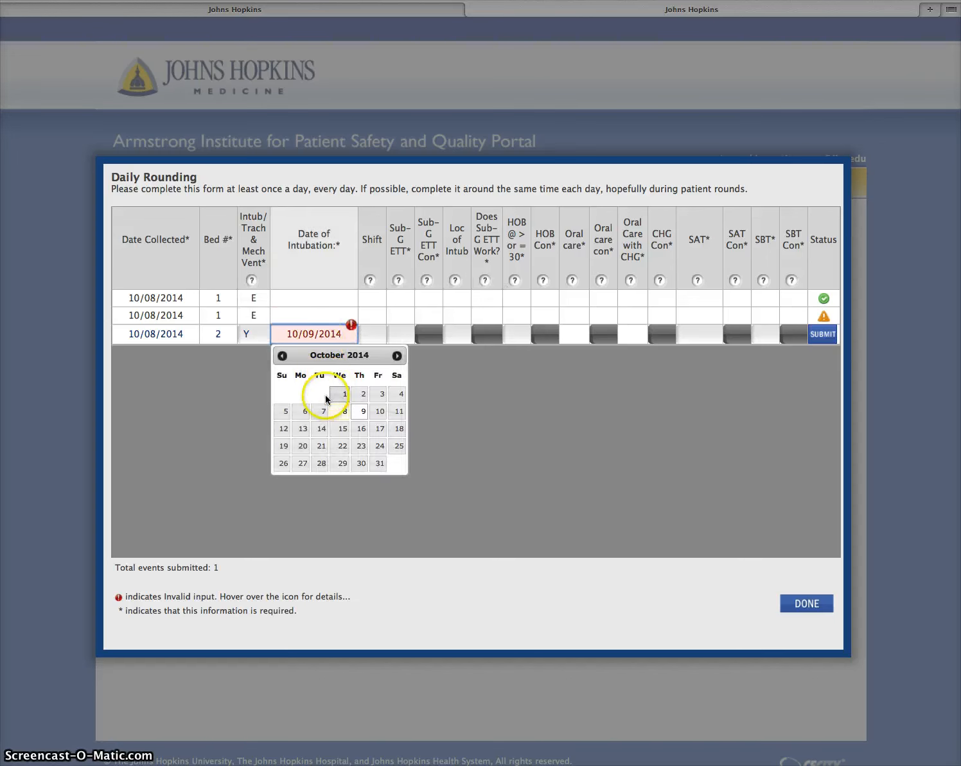
click(342, 395)
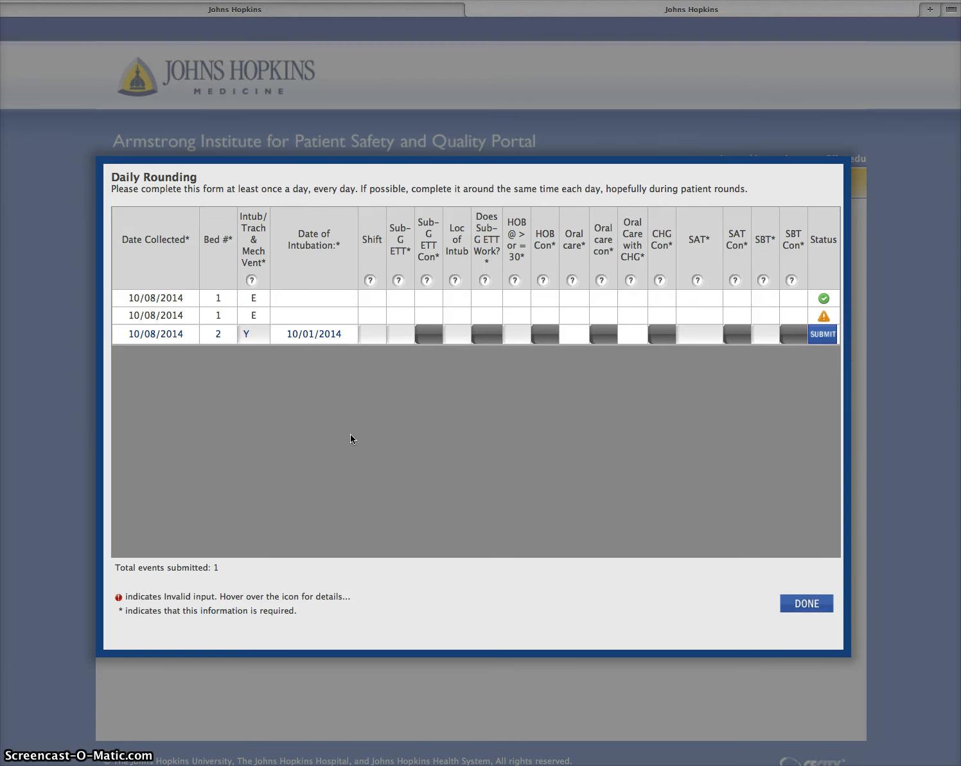
click(379, 332)
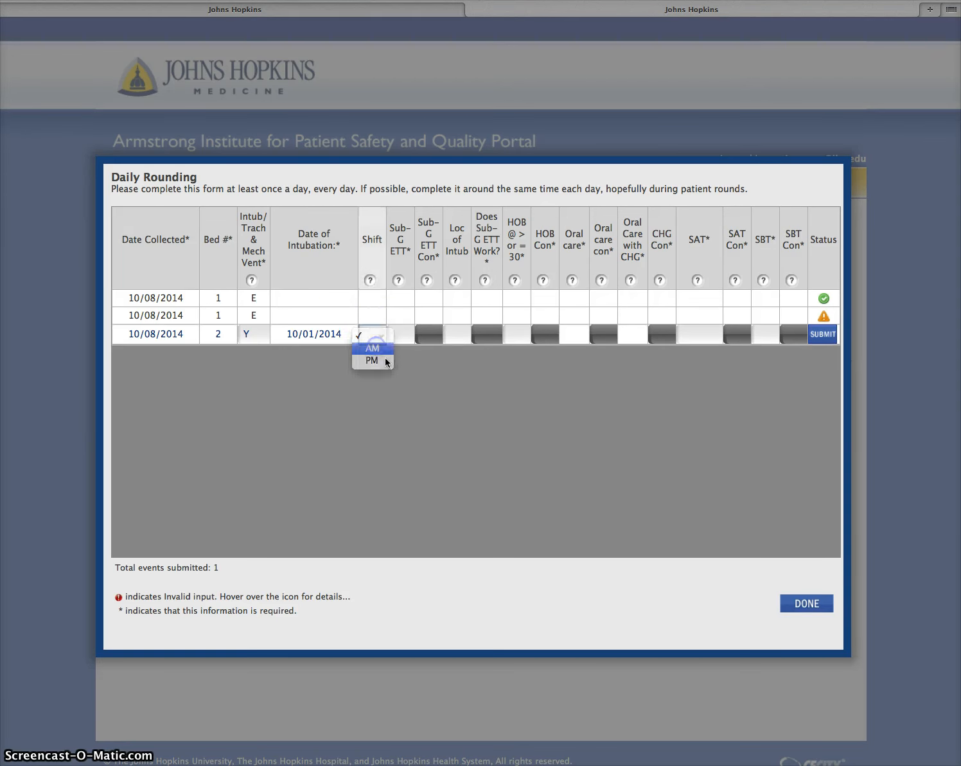
click(377, 347)
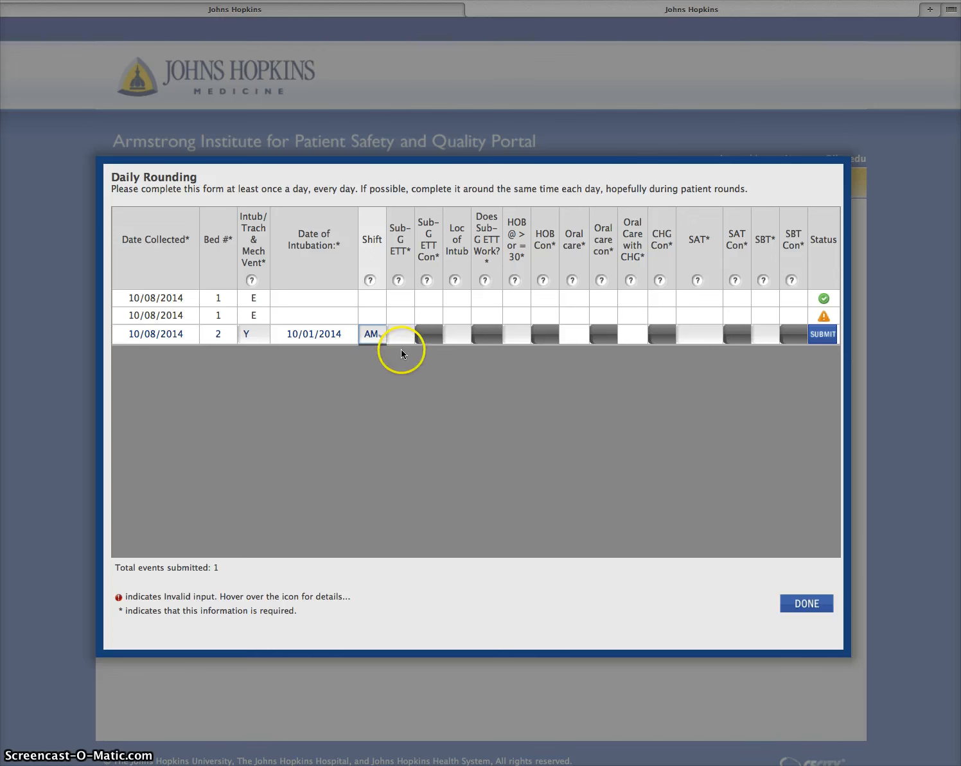
Set Sub-G ETT to C for the bed 2 entry
click(404, 332)
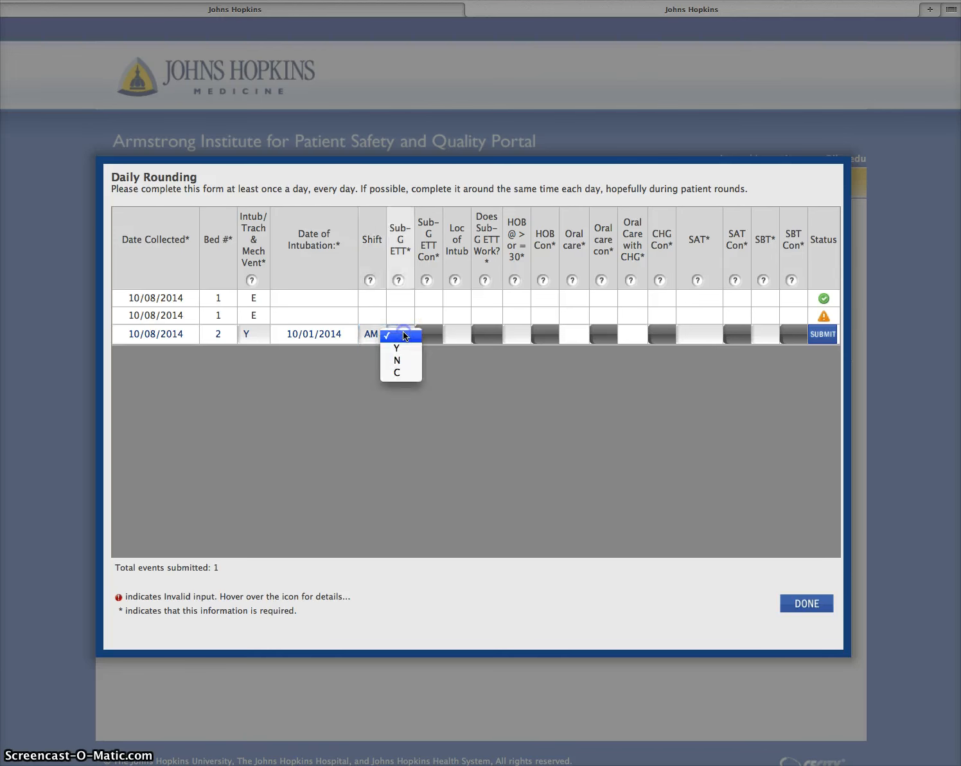
click(403, 351)
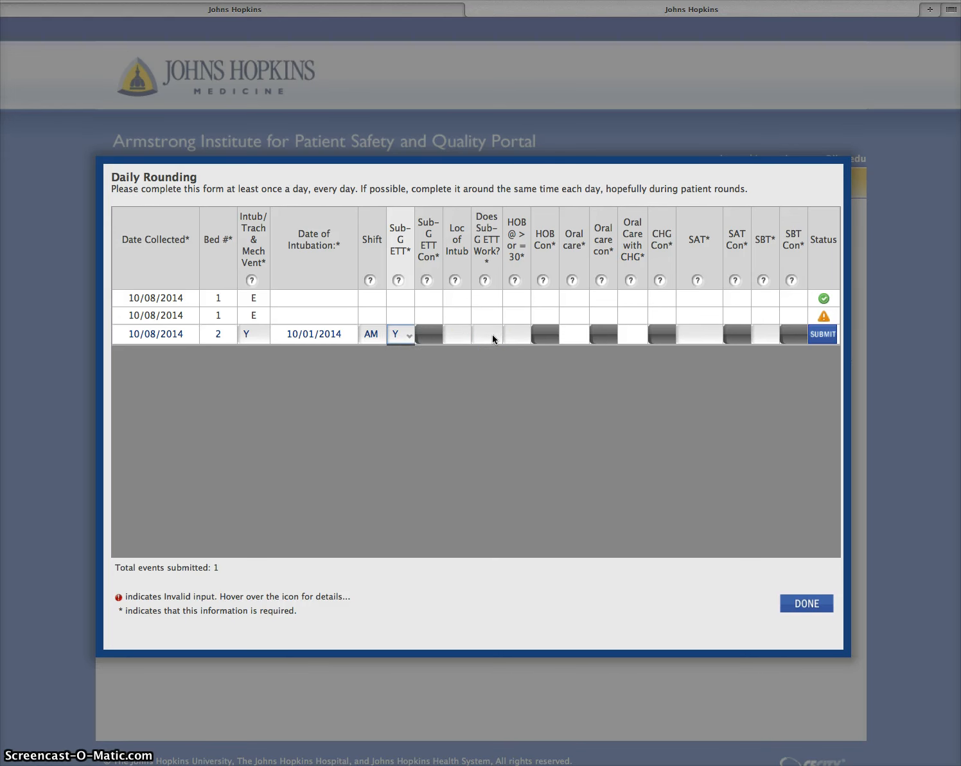
click(410, 335)
click(398, 362)
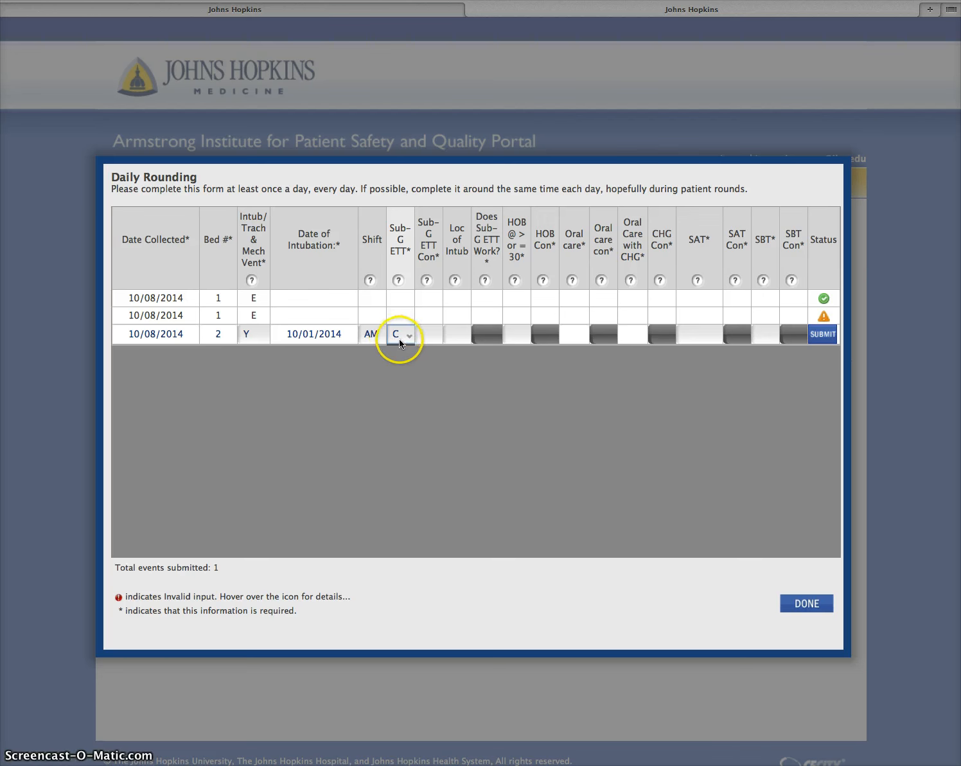
Consult the Sub-G ETT Con help and set the contraindication to 1 (Tracheostomy) for bed 2
click(431, 282)
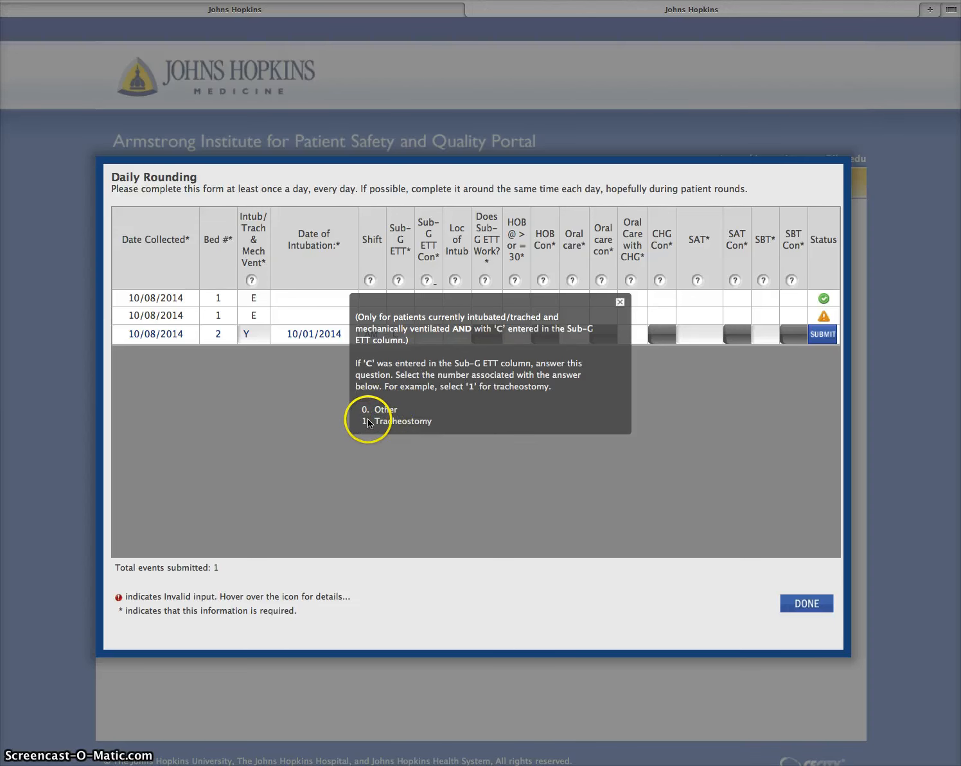
click(620, 301)
click(425, 333)
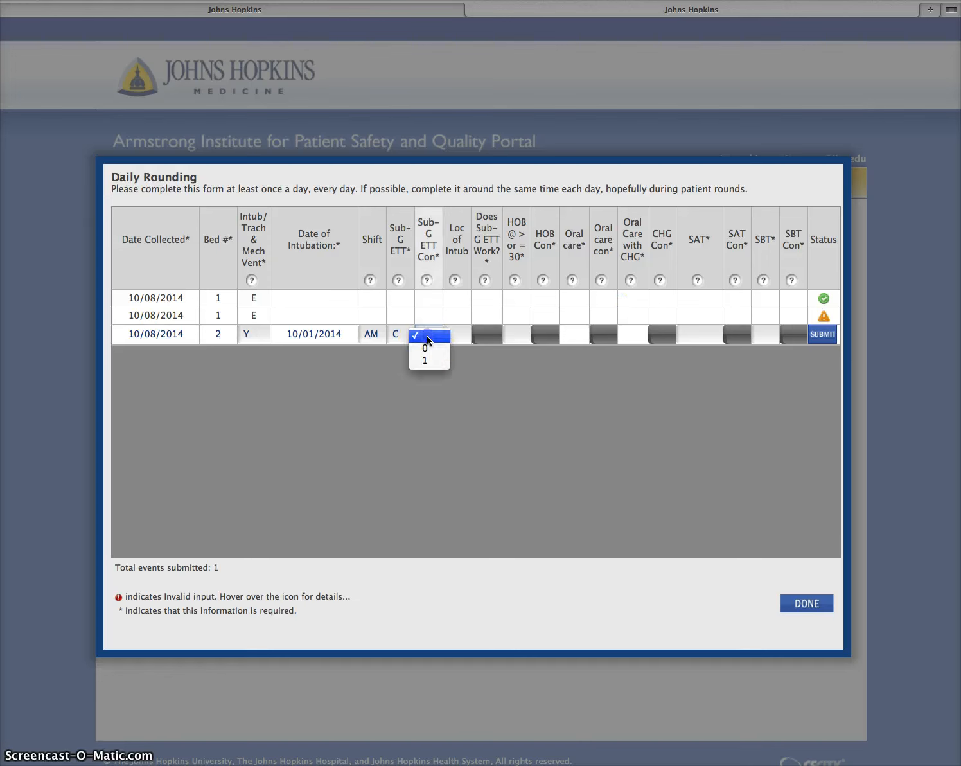
click(426, 280)
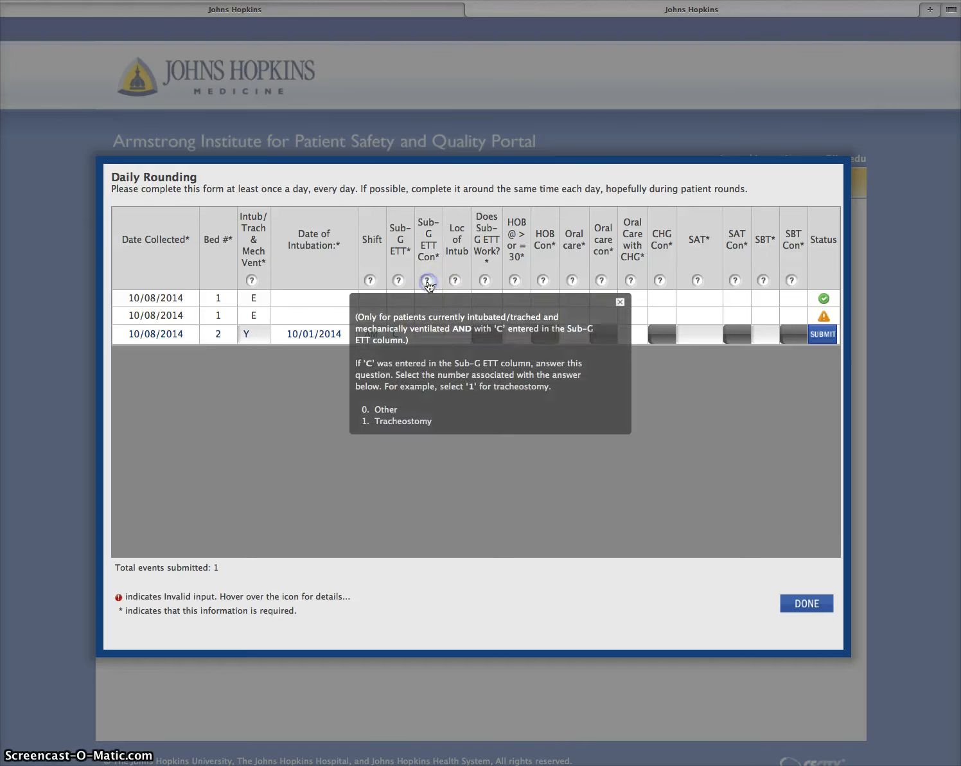
click(620, 301)
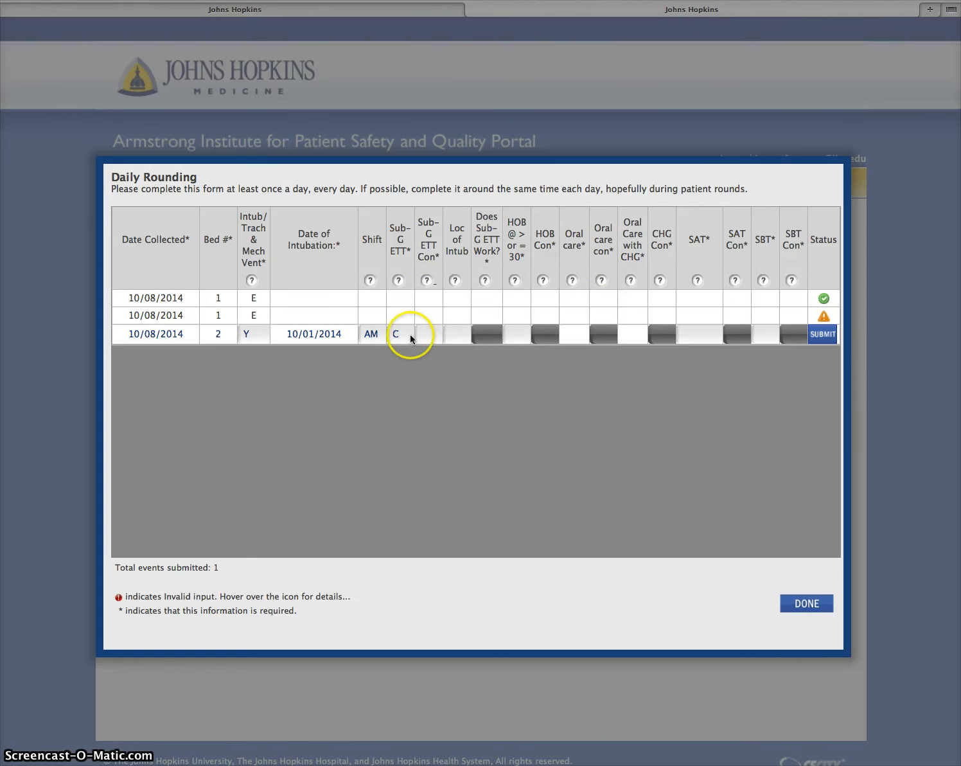
click(427, 334)
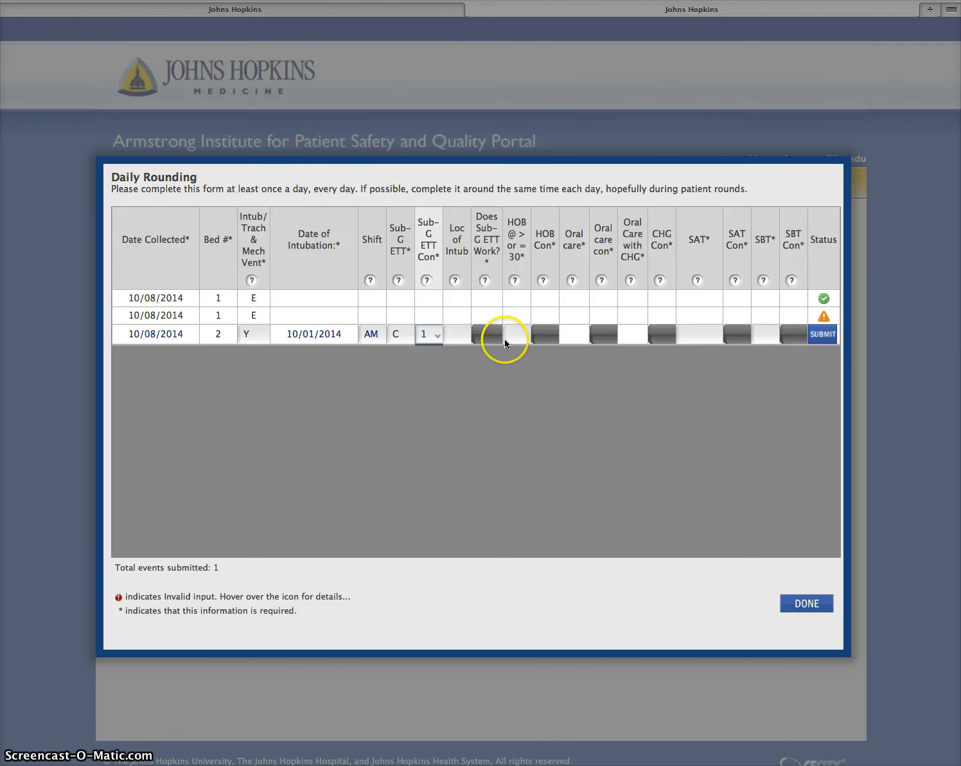
Consult the location of intubation help and set Loc of Intub to 3 (OR) for bed 2
click(458, 334)
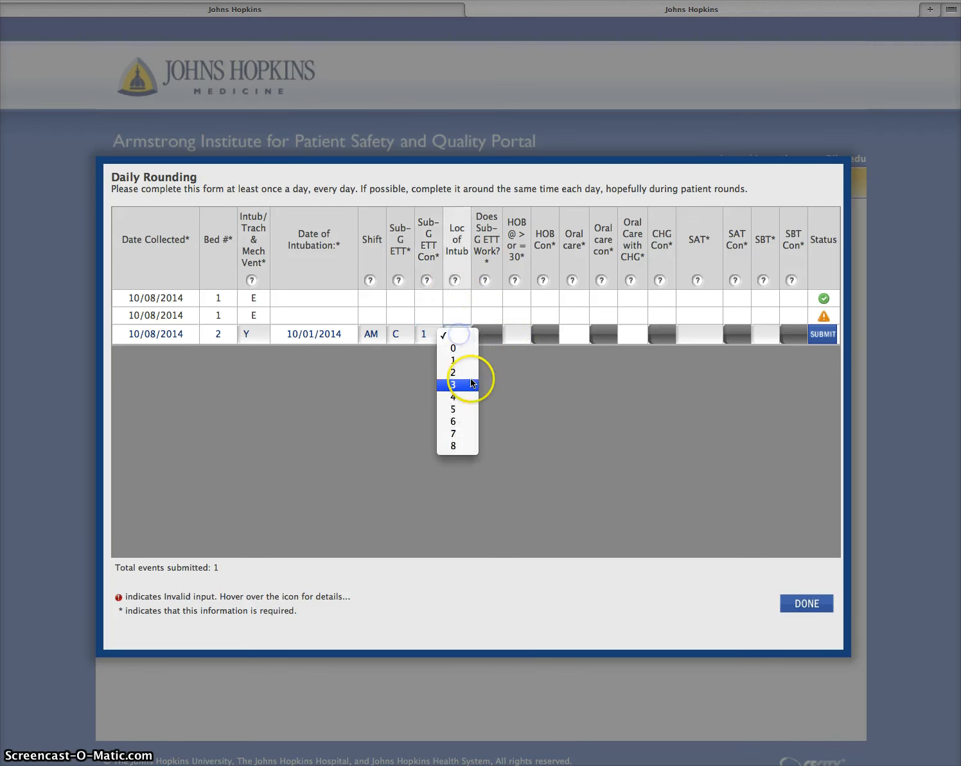
click(457, 282)
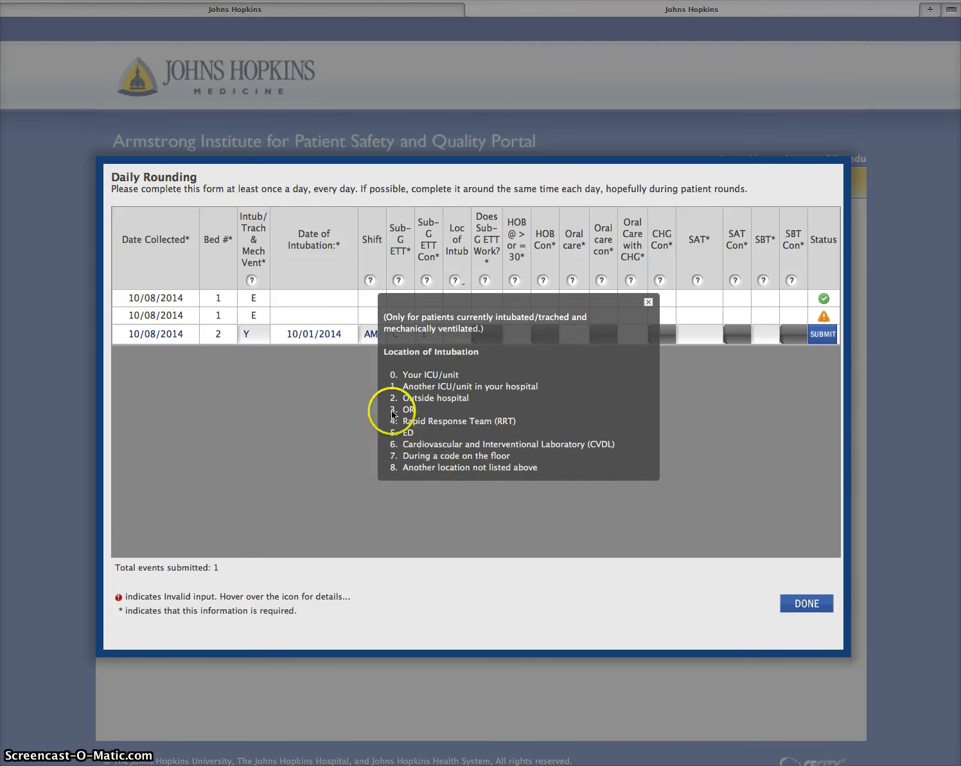
click(648, 302)
click(457, 331)
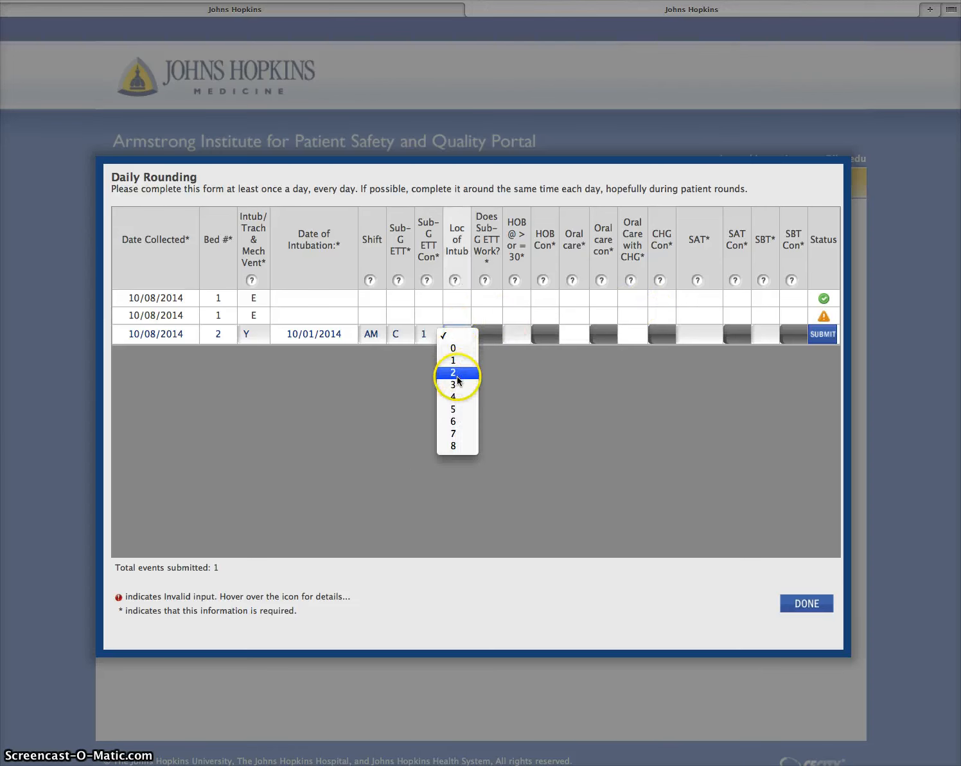
click(457, 385)
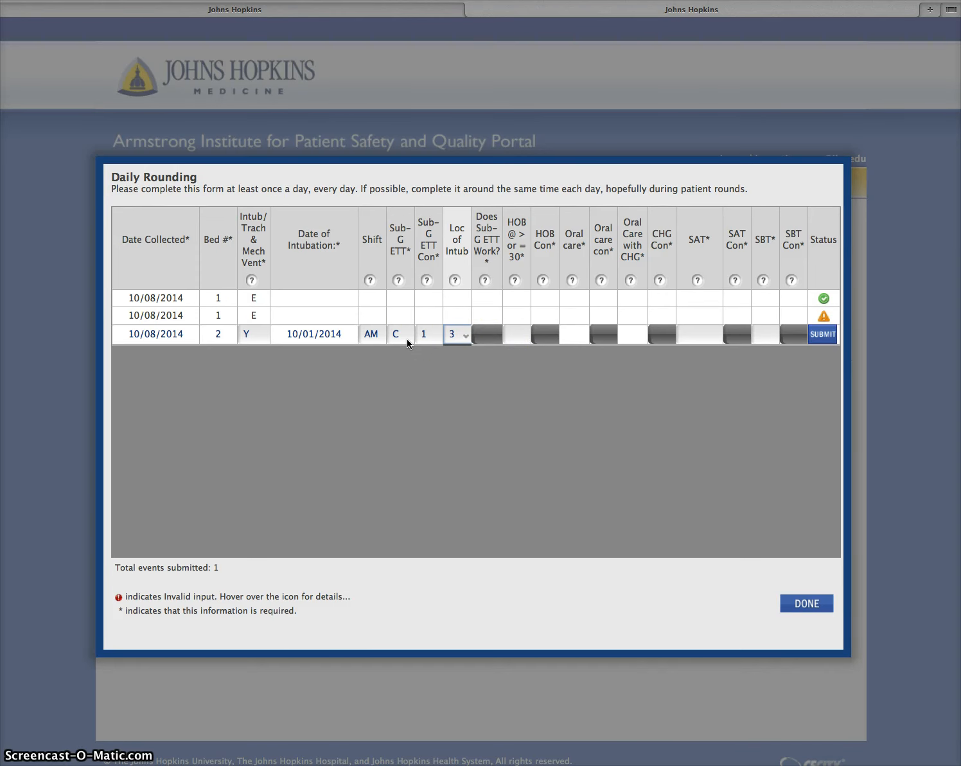
Set HOB @ > or = 30 to Y for the bed 2 entry
click(488, 332)
click(513, 334)
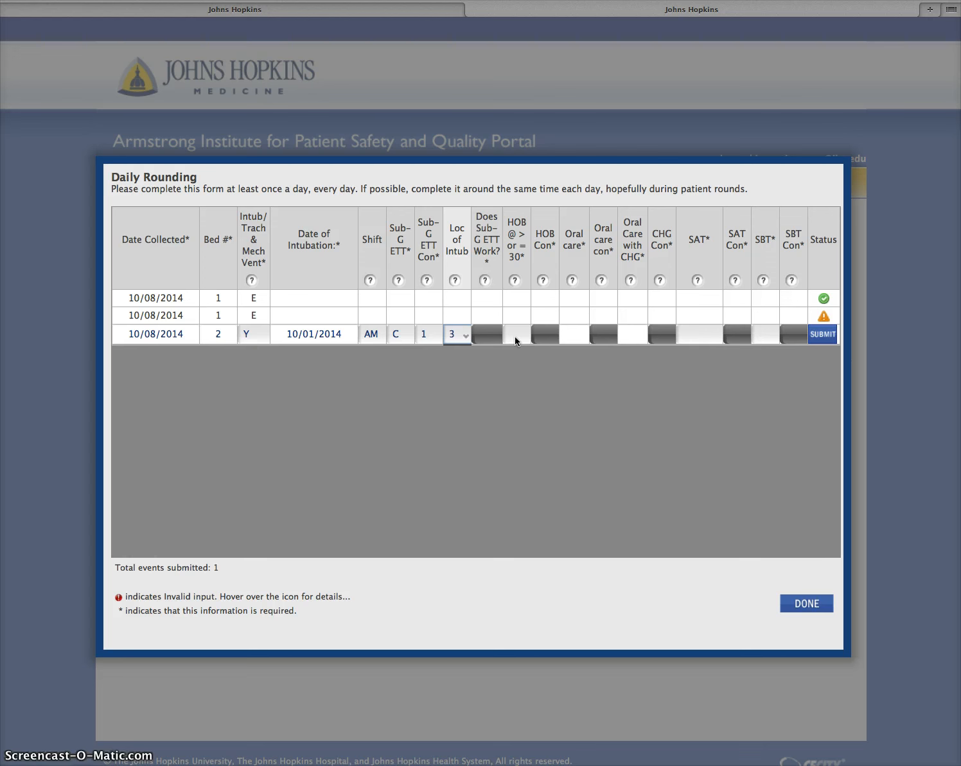
click(516, 340)
click(516, 349)
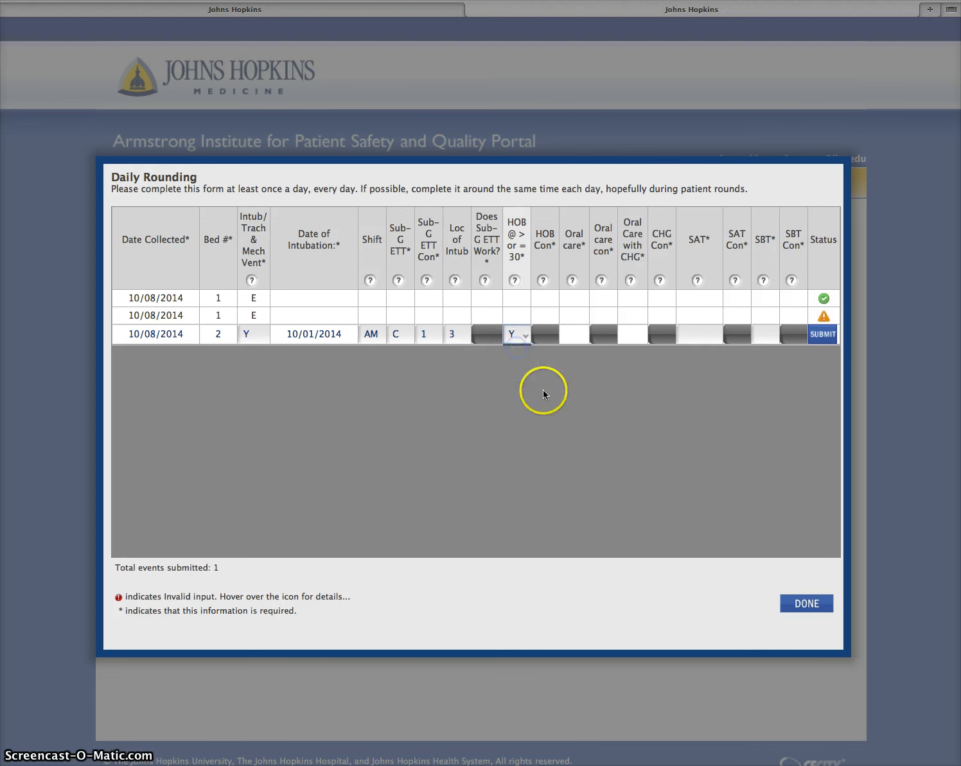
Enter 5 as the Oral care value for bed 2
click(554, 333)
click(573, 333)
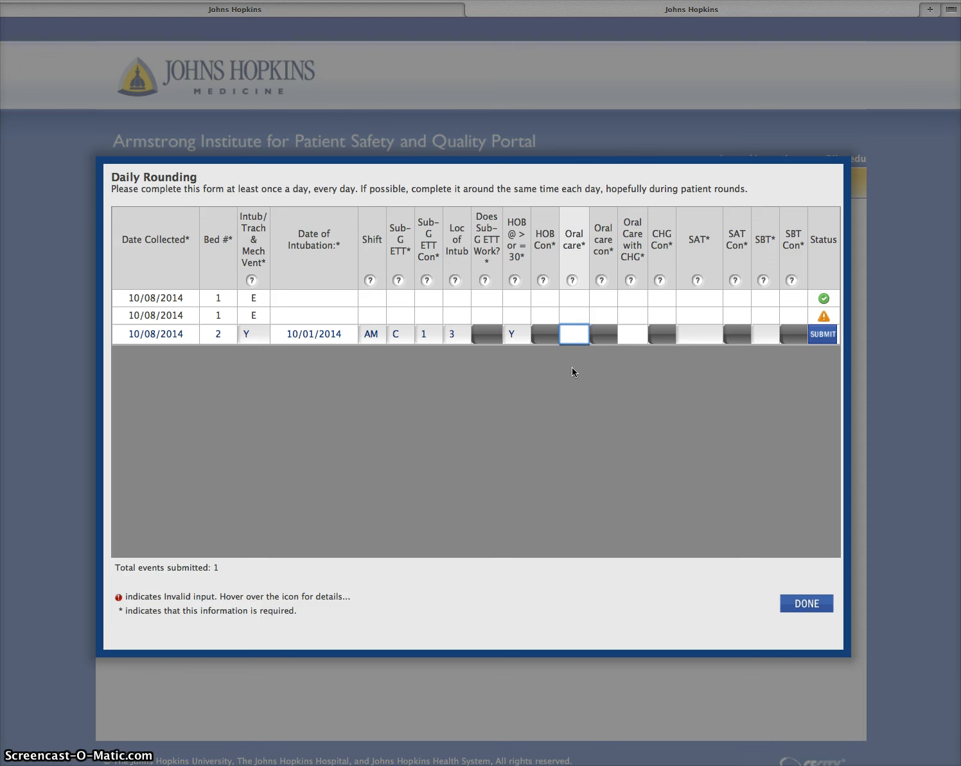
text(u)
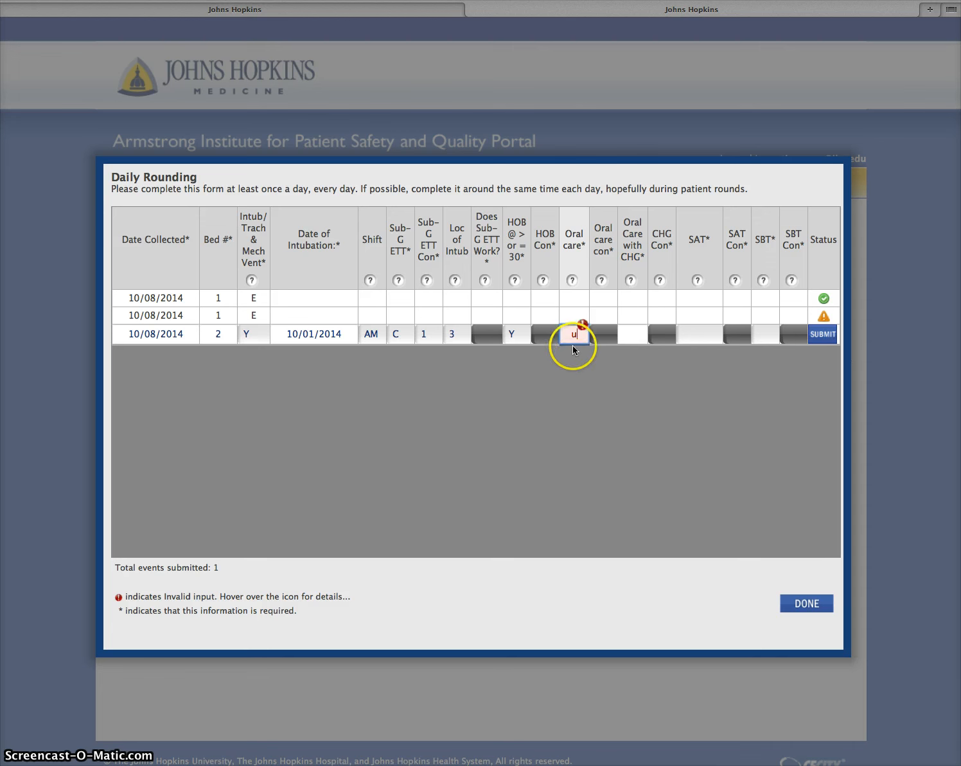
mouse_move(582, 328)
key(BackSpace)
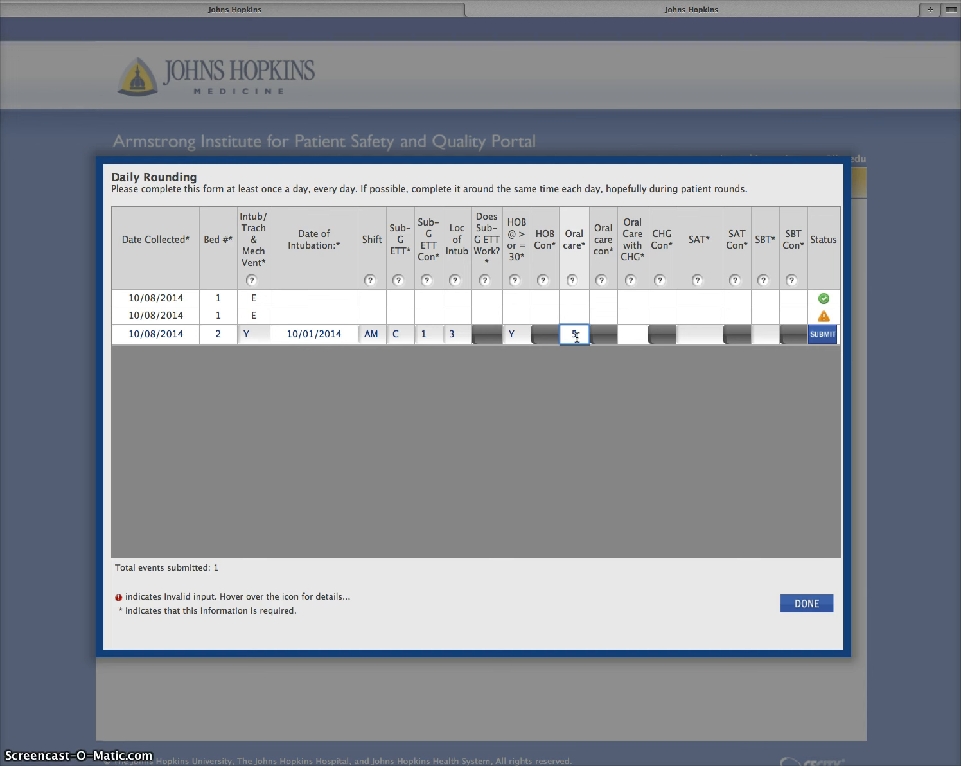
click(581, 333)
text(5)
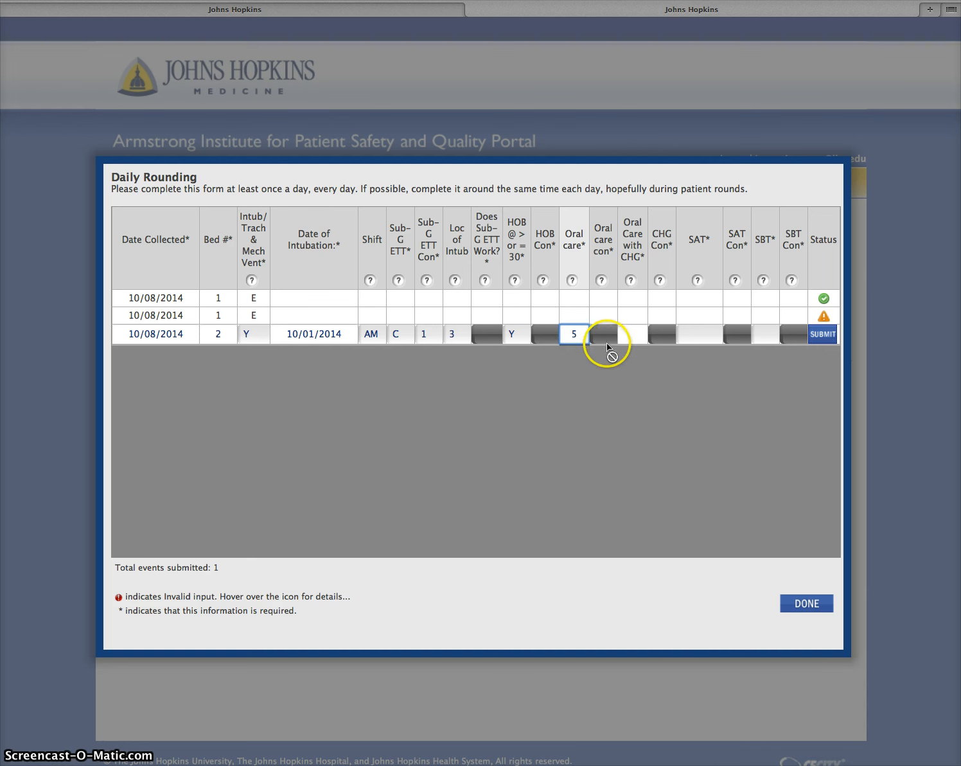
Change bed 2's Oral care value to 0
double_click(575, 334)
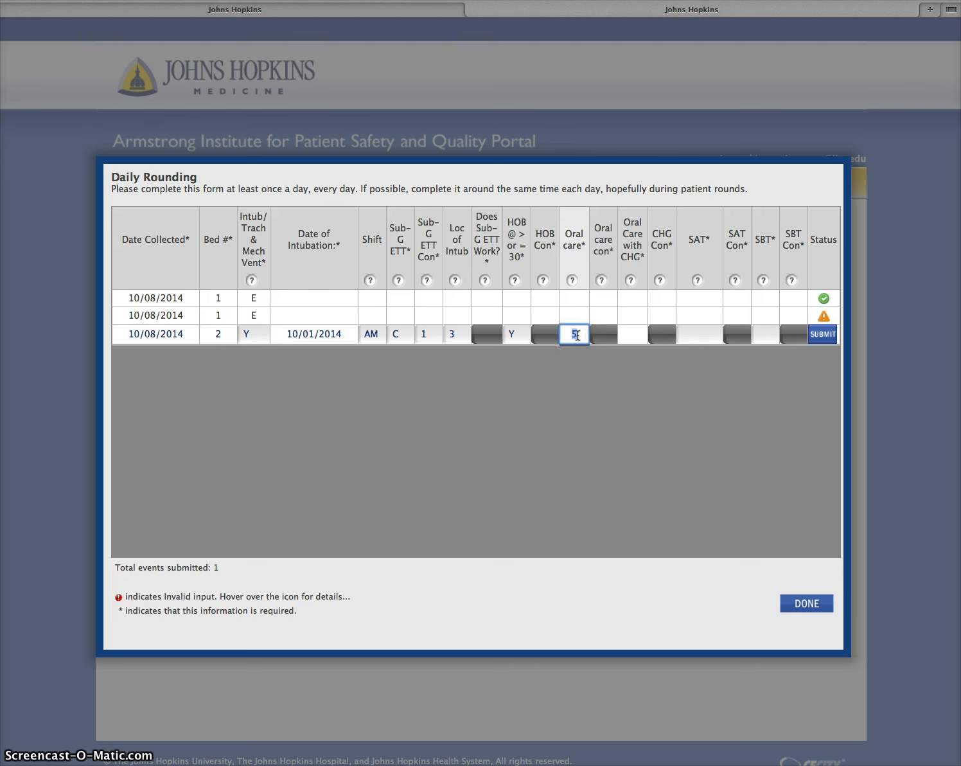
text(0)
click(611, 336)
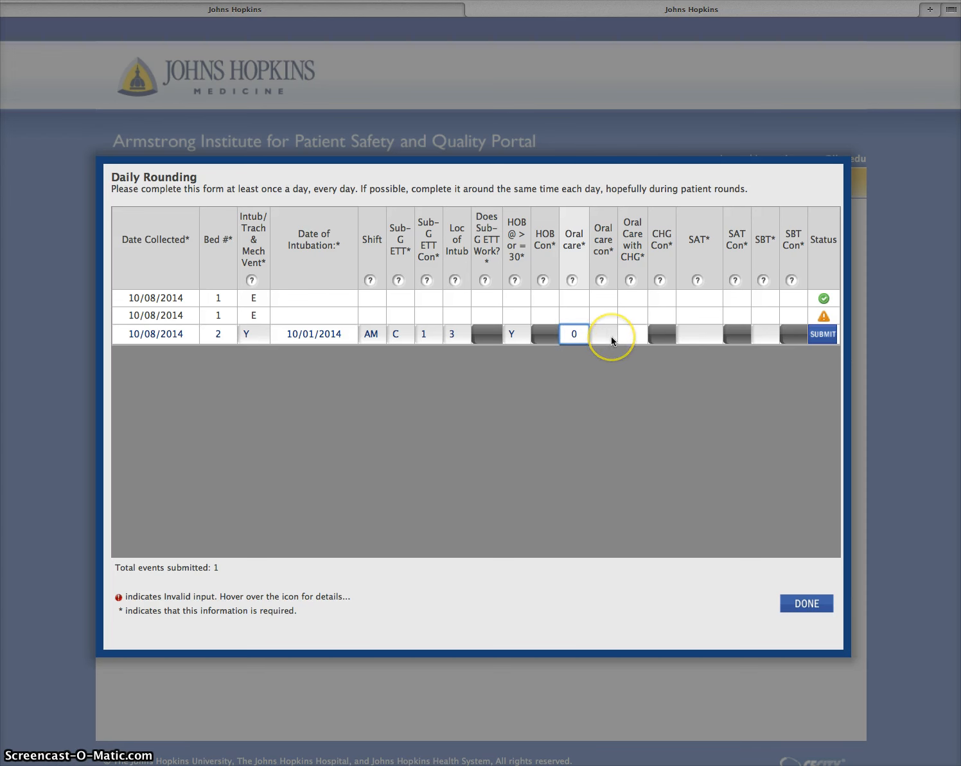
Consult the oral care contraindications help and set Oral care con to 1 (Patient refusal) for bed 2
click(601, 280)
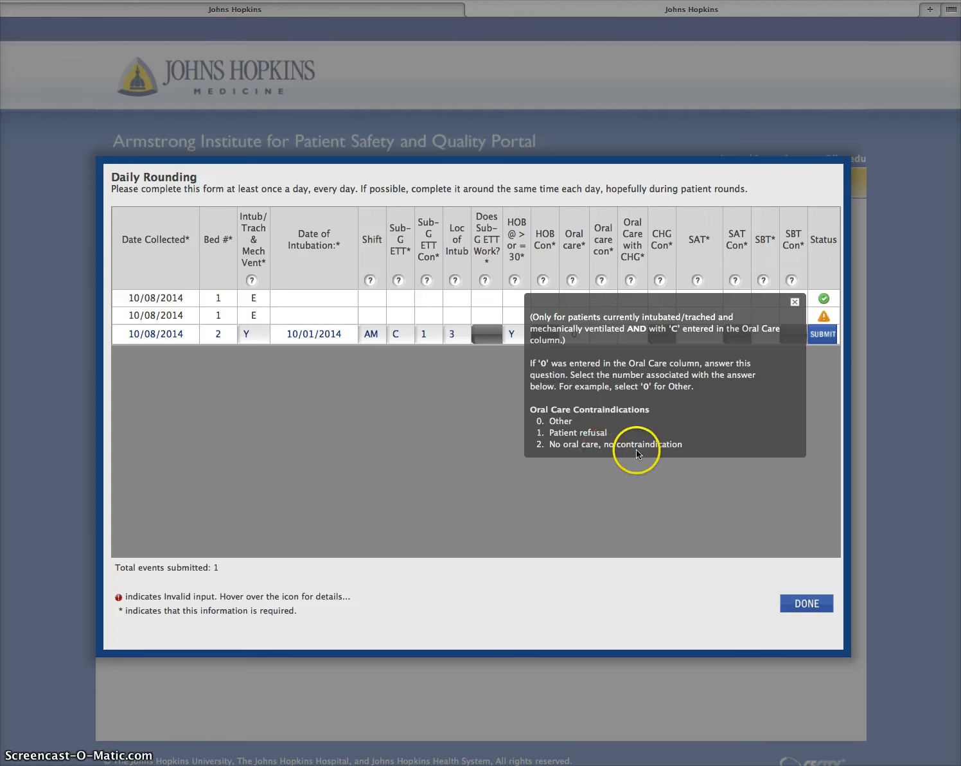
click(794, 301)
click(603, 334)
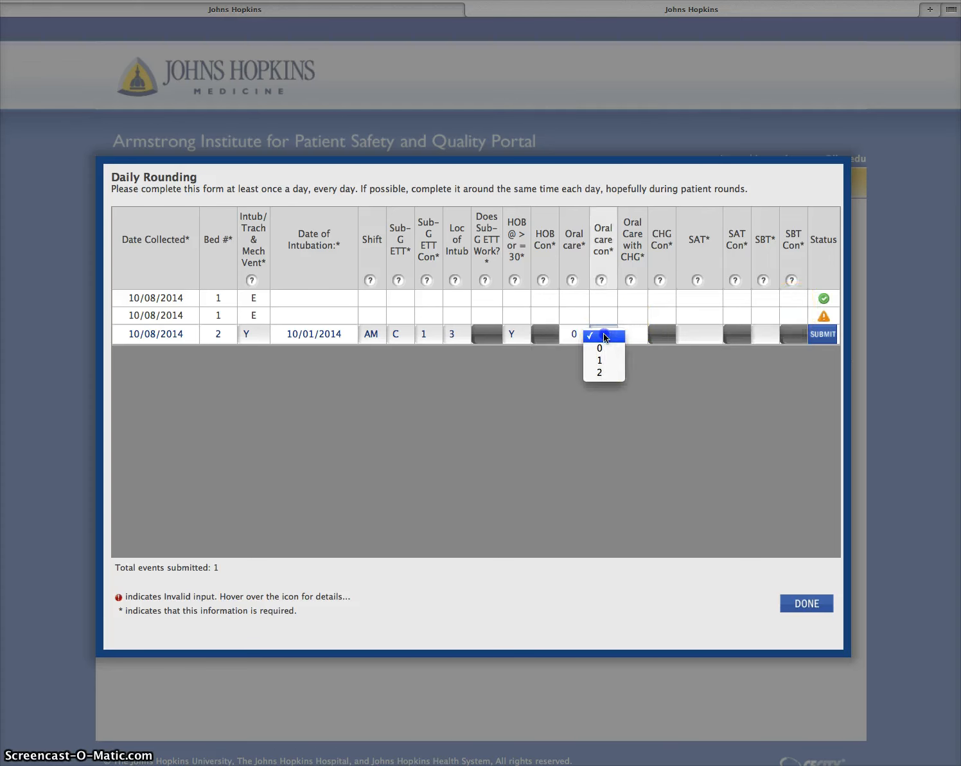
click(603, 361)
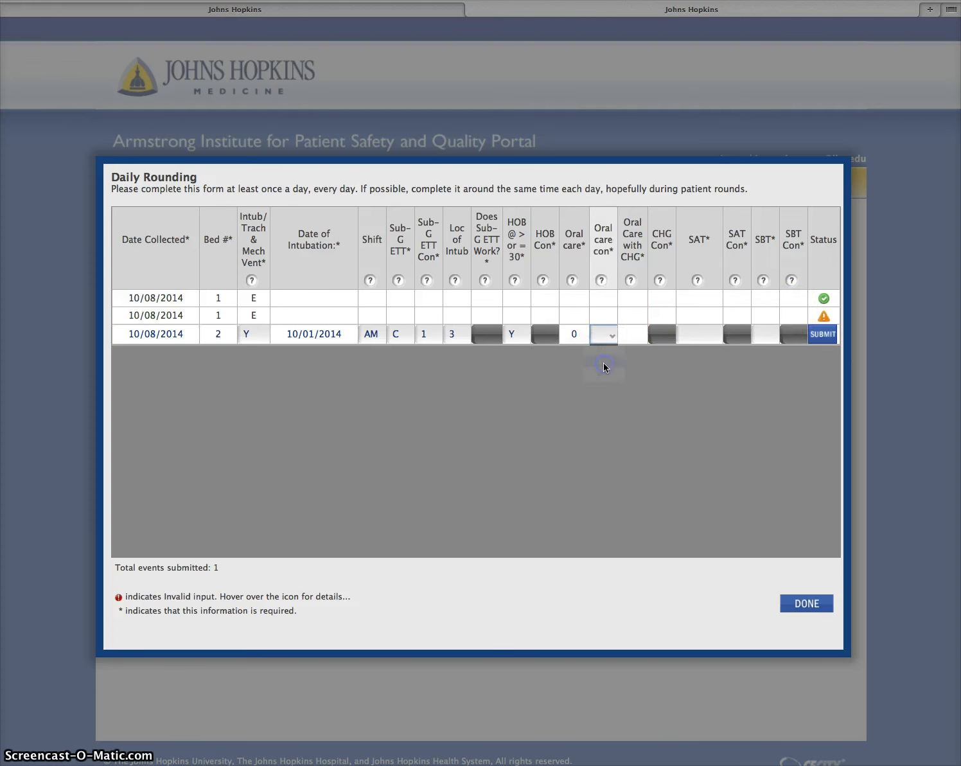
Set Oral Care with CHG to 2 for the bed 2 entry
click(638, 333)
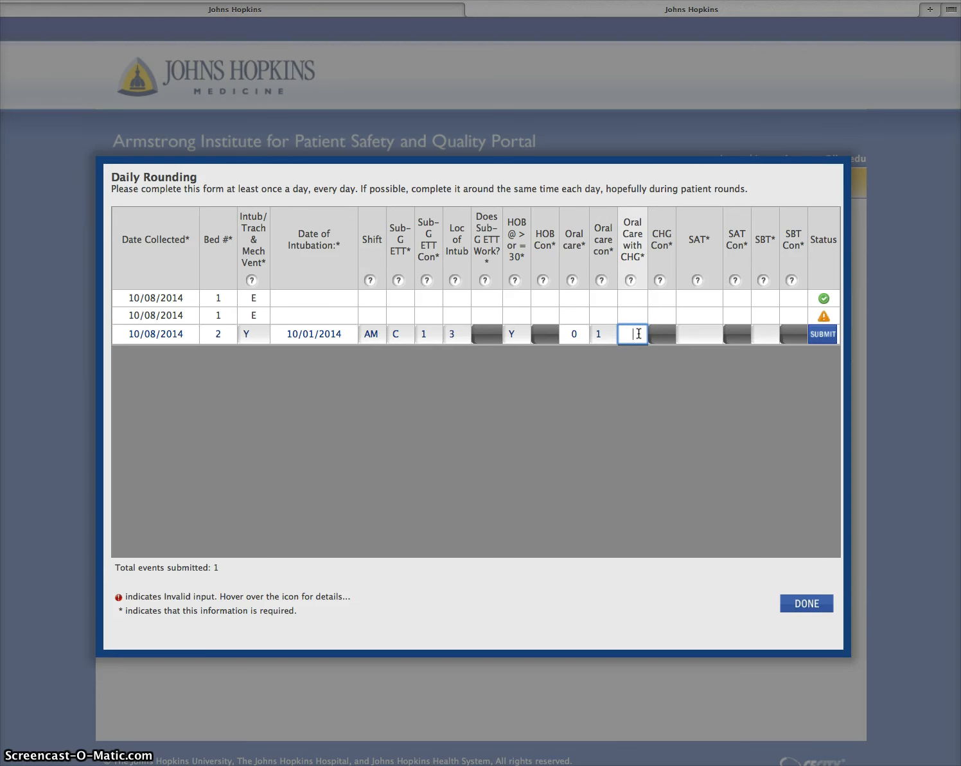
text(2)
double_click(634, 335)
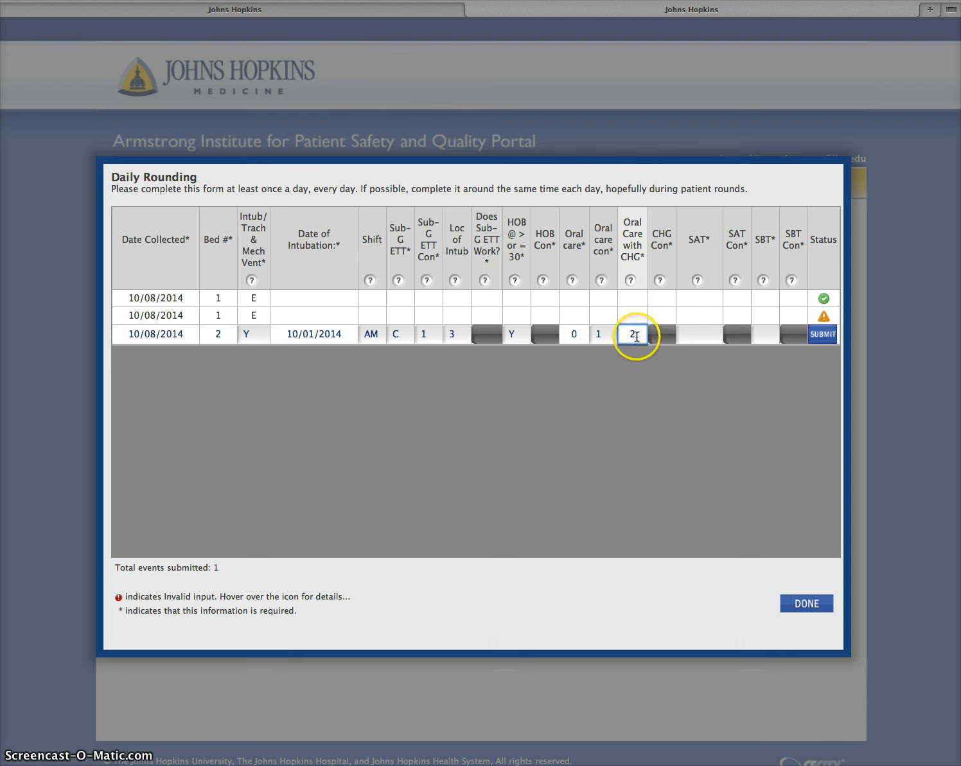
text(0)
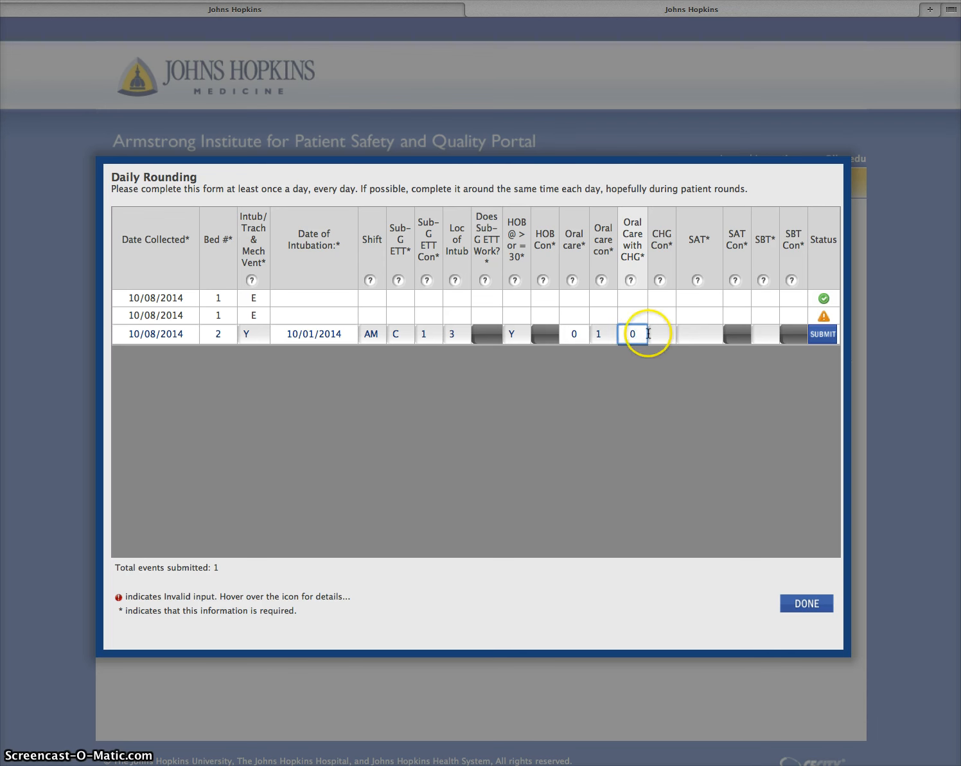
double_click(636, 335)
text(2)
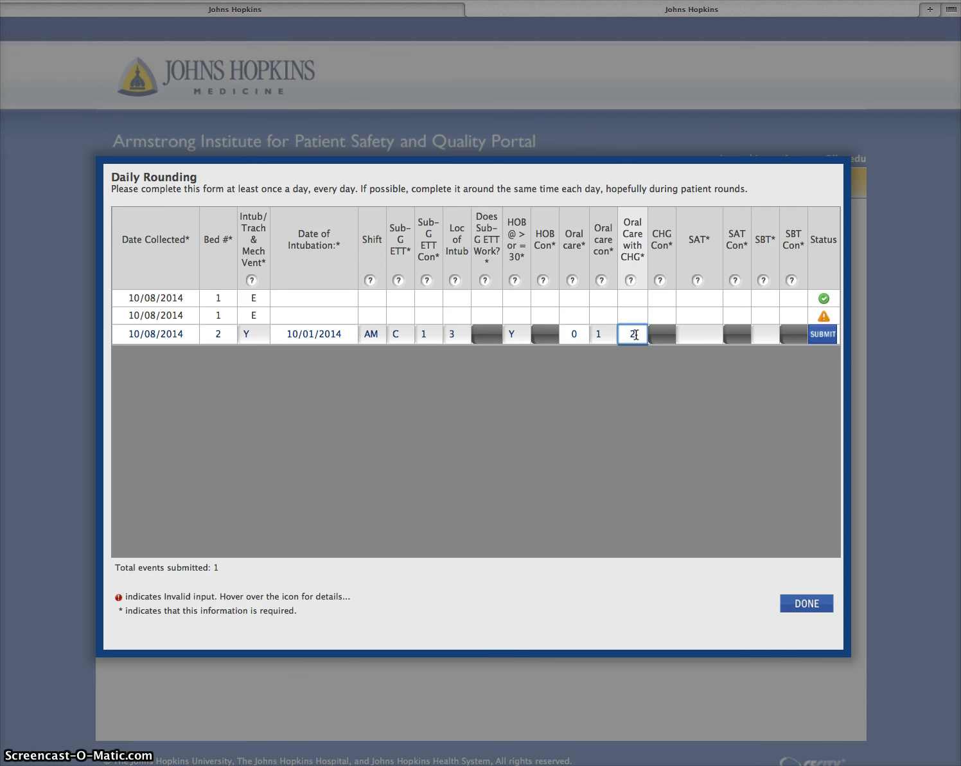
Set SAT to Y and SBT to C/NI for the bed 2 entry
click(706, 333)
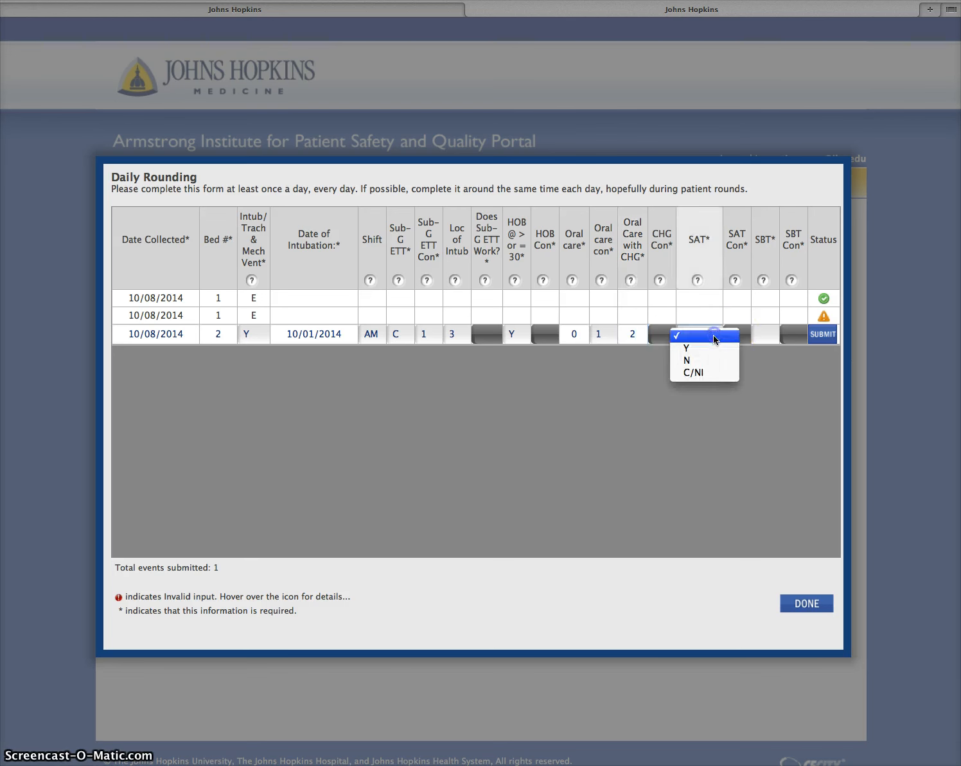
click(712, 347)
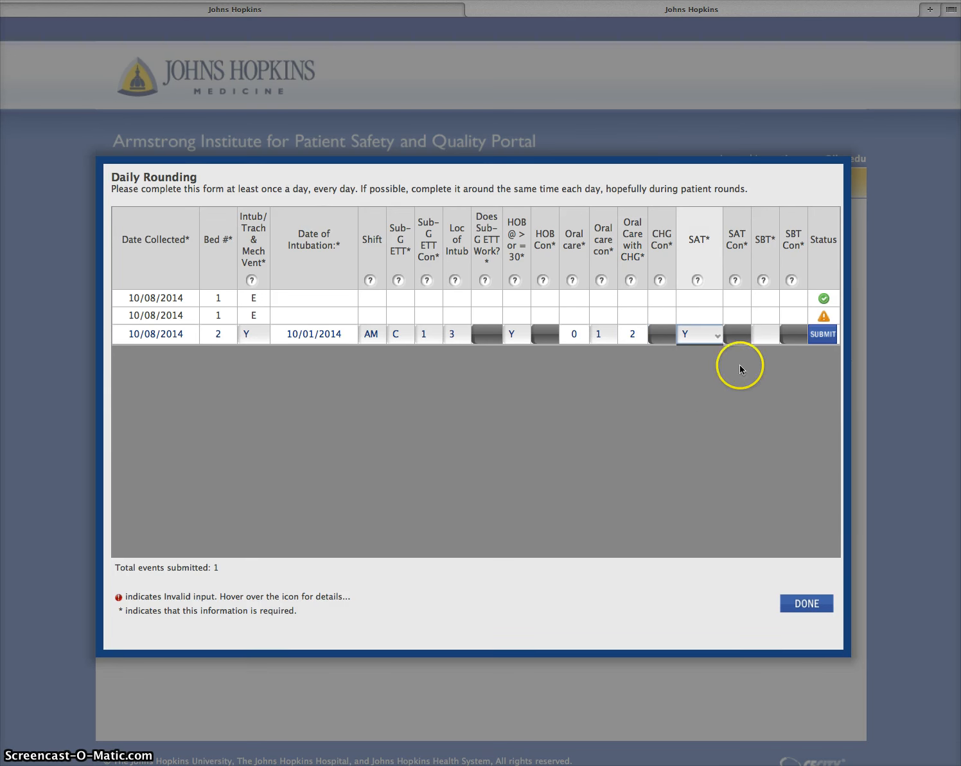
click(765, 333)
click(769, 373)
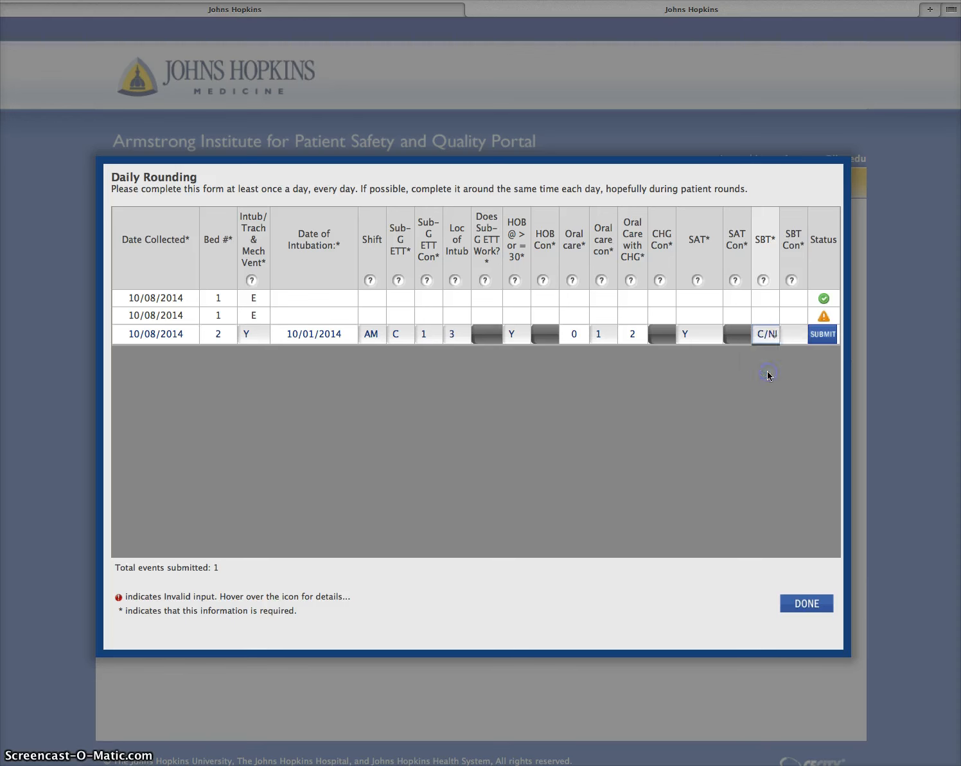
Consult the SBT Con help and set SBT Con to 3 (Acute agitation requiring escalating sedative doses) for bed 2
click(792, 332)
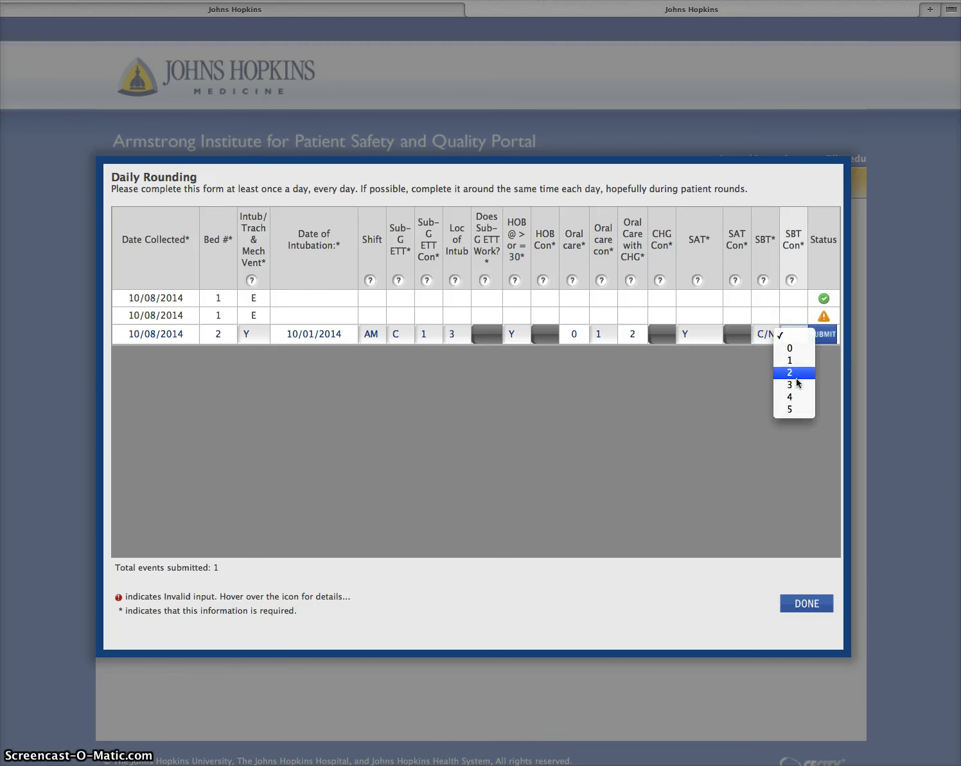
click(739, 390)
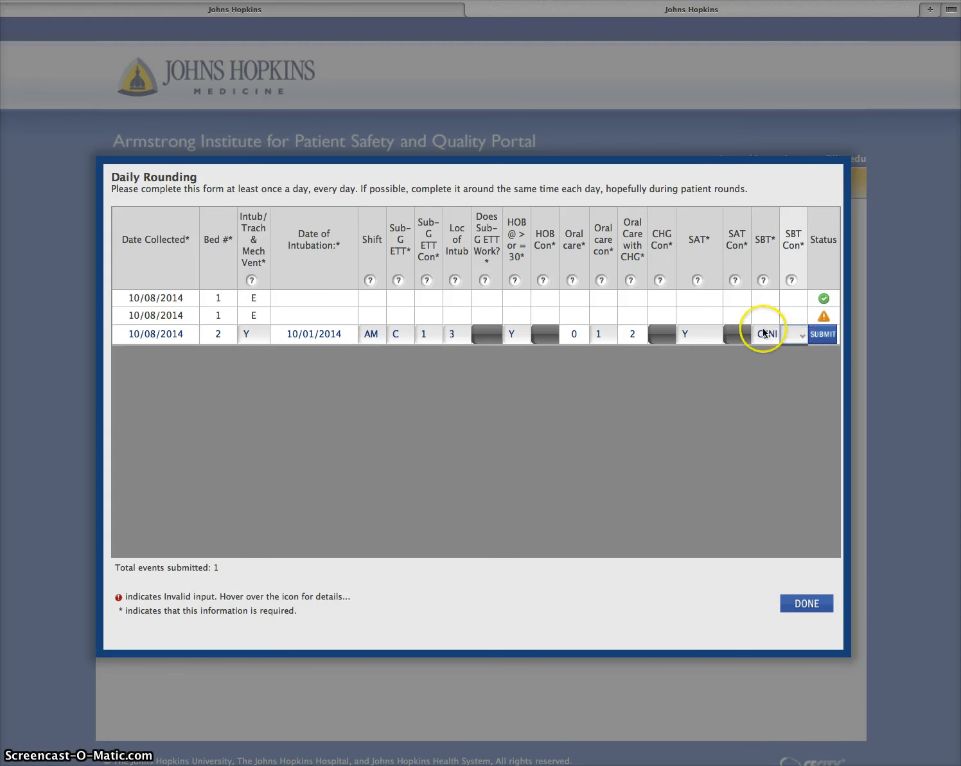
click(791, 281)
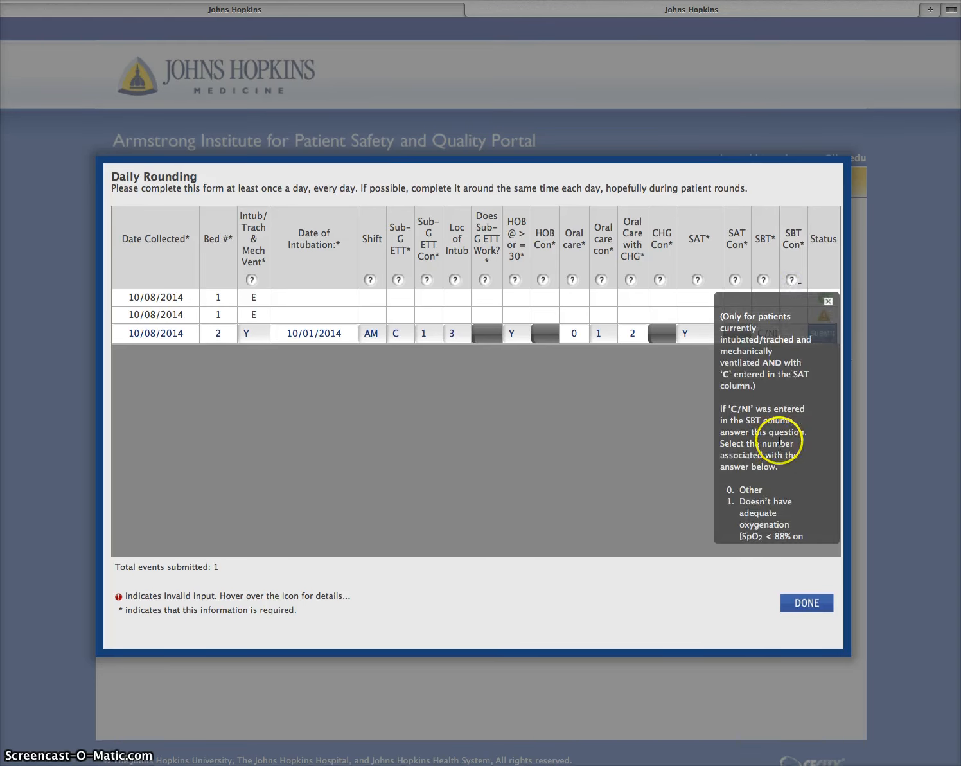
scroll(824, 368, down, 5)
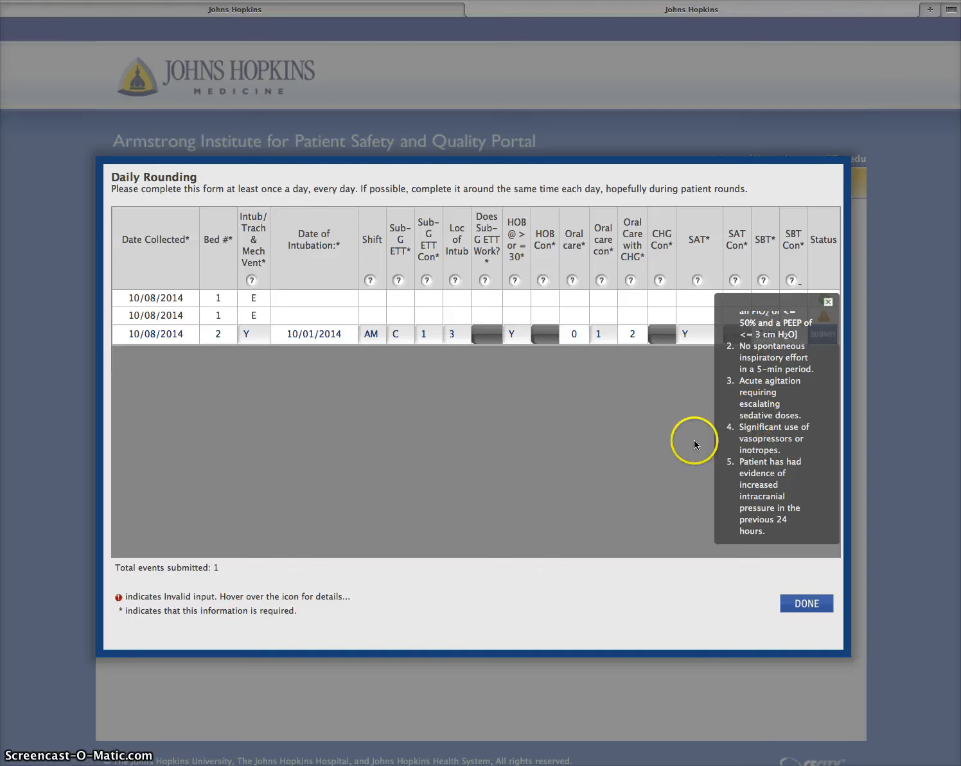
click(829, 306)
click(791, 333)
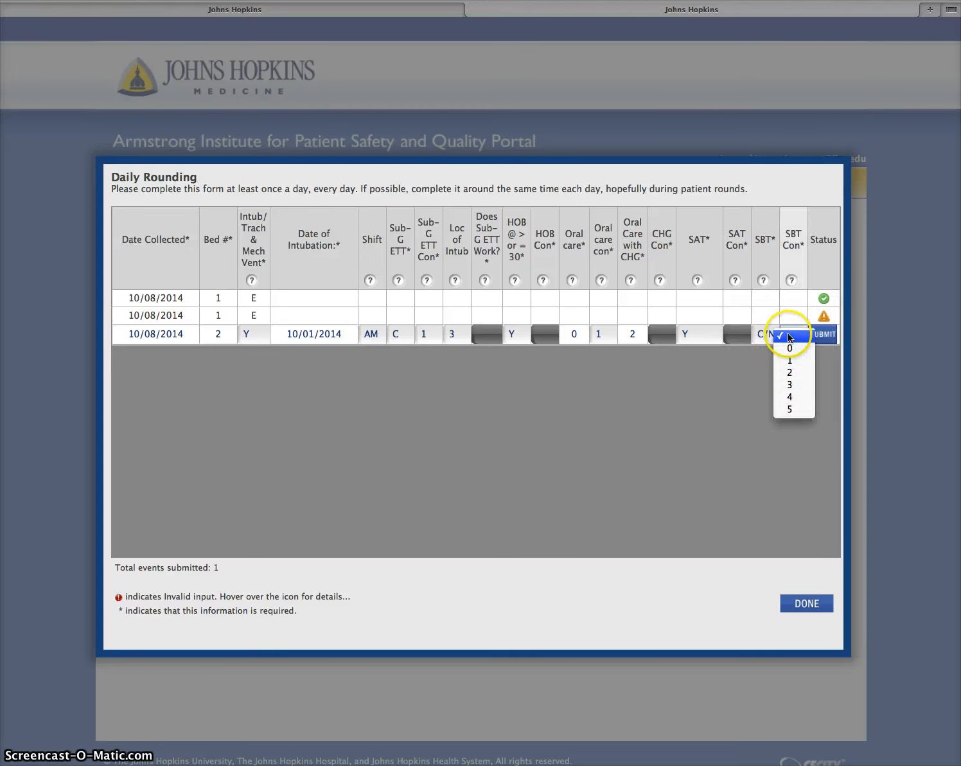
click(794, 385)
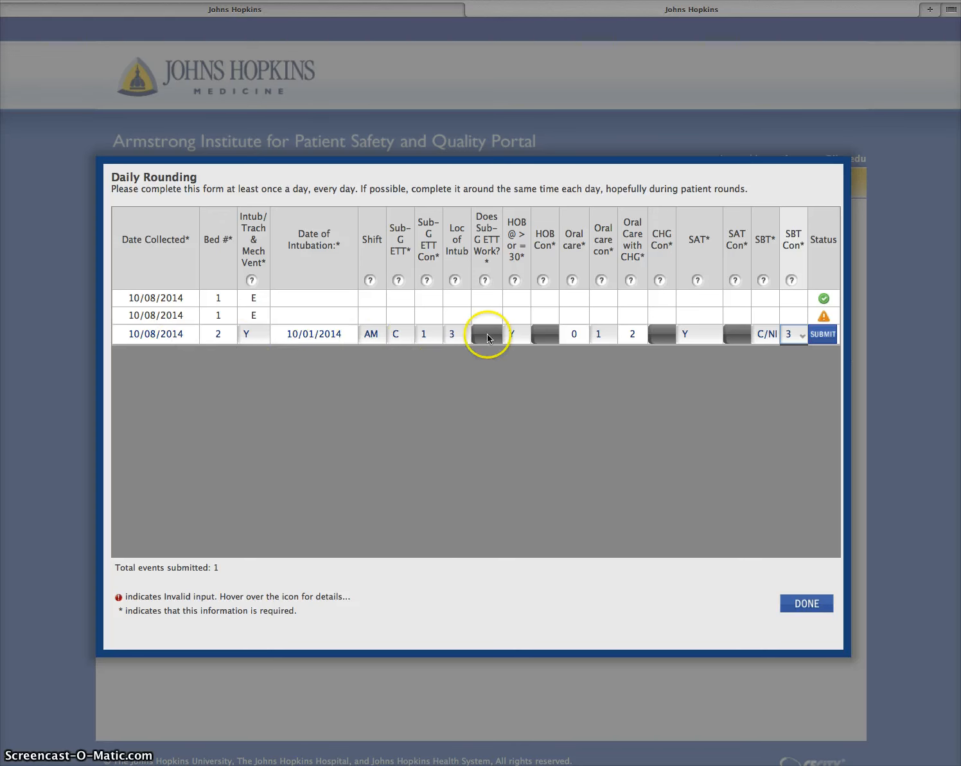
Submit the bed 2 entry and finish the Daily Rounding form
click(821, 334)
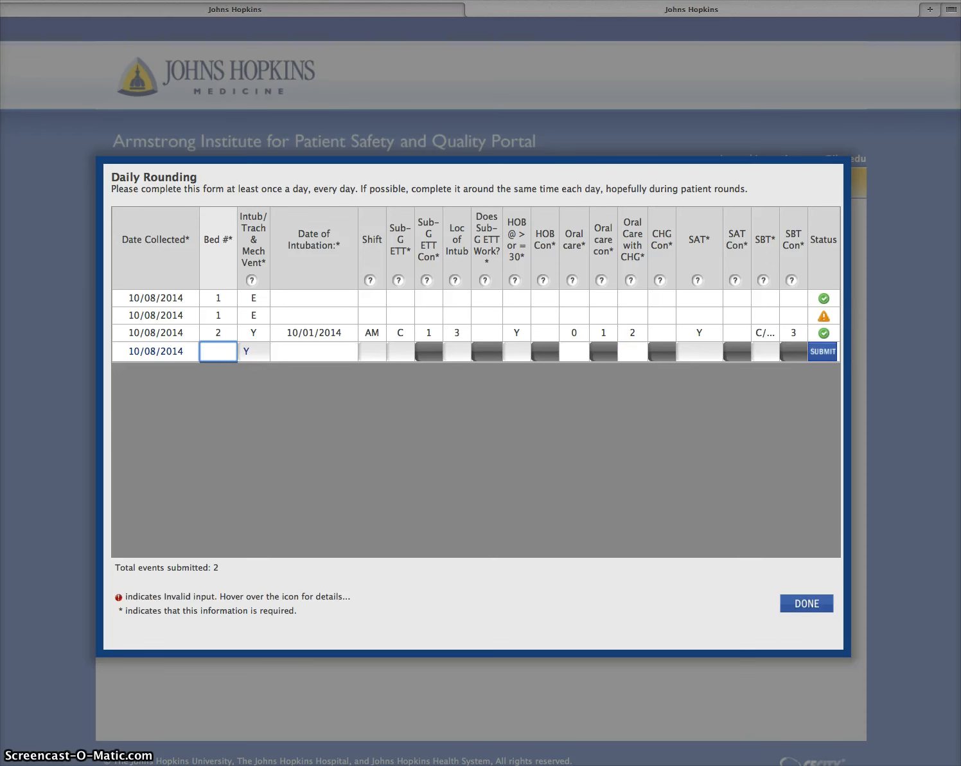
click(808, 606)
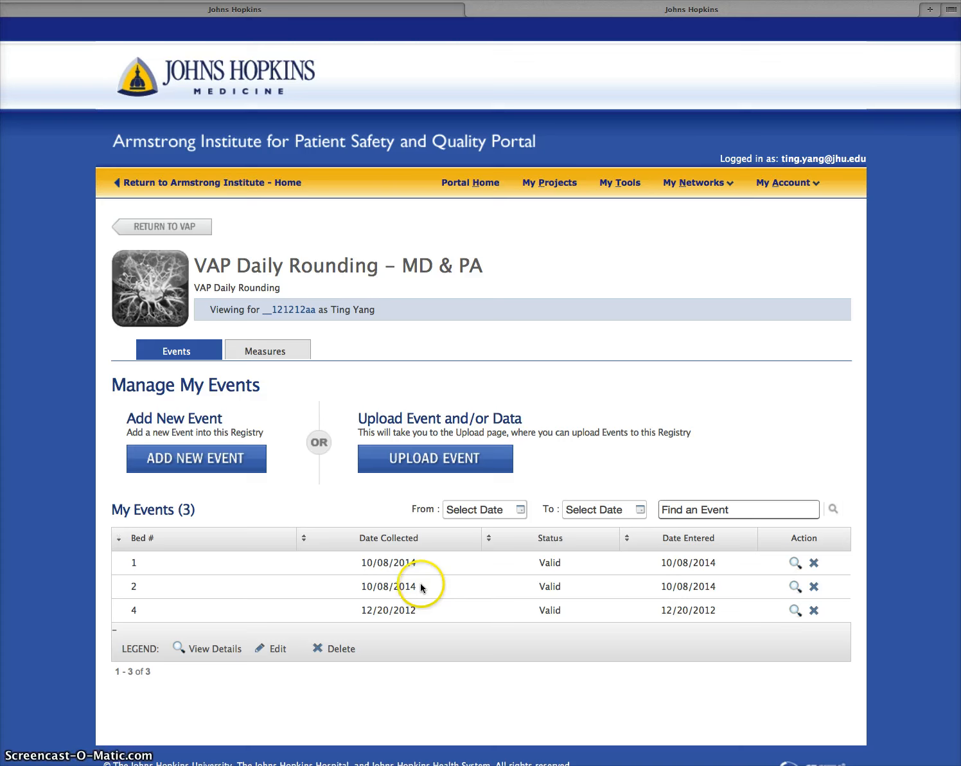
Open the event upload page and view the available Event Definition File and Event Data Template downloads, then dismiss them
click(432, 465)
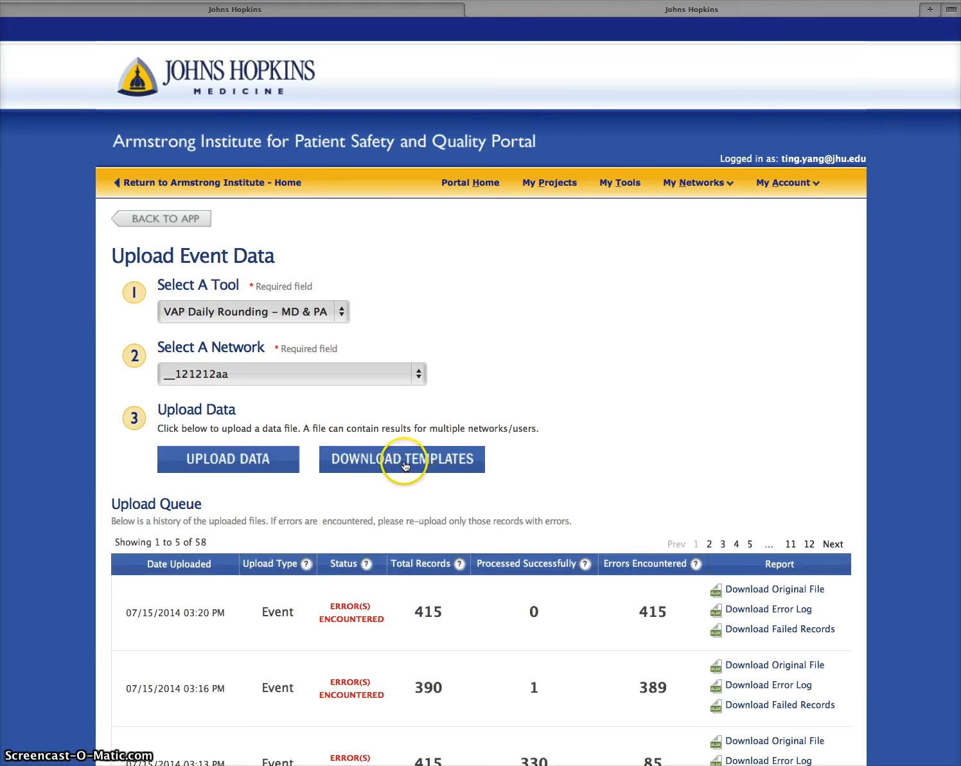
click(405, 463)
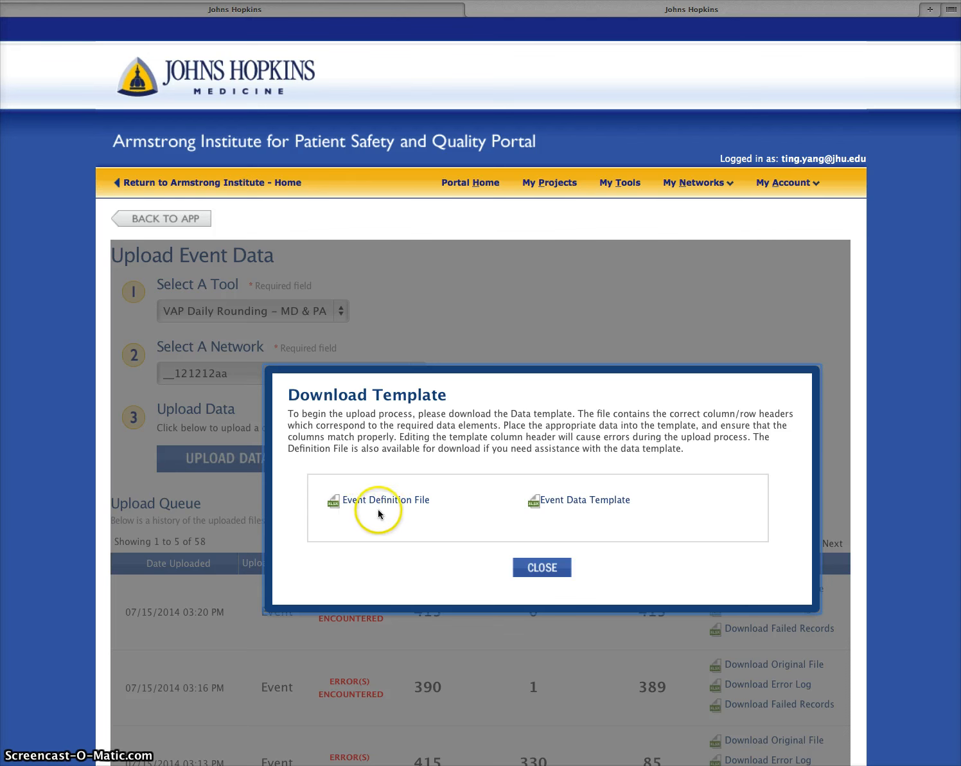
click(541, 567)
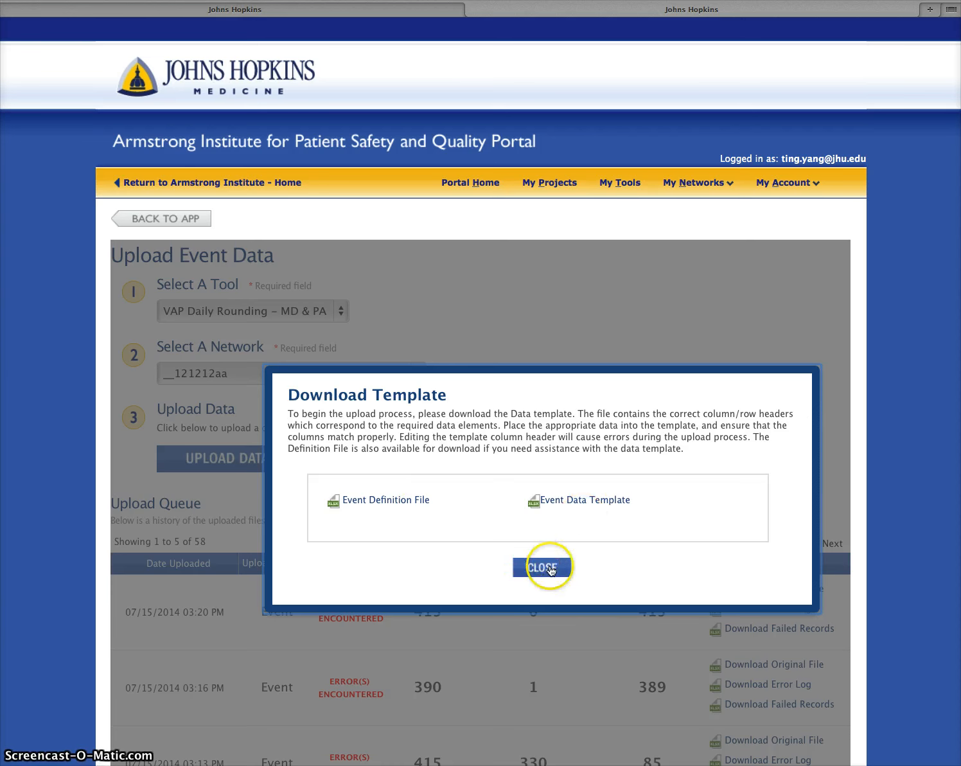
View the dialog for uploading a completed data template and cancel it without choosing a file
scroll(543, 565, down, 4)
click(246, 236)
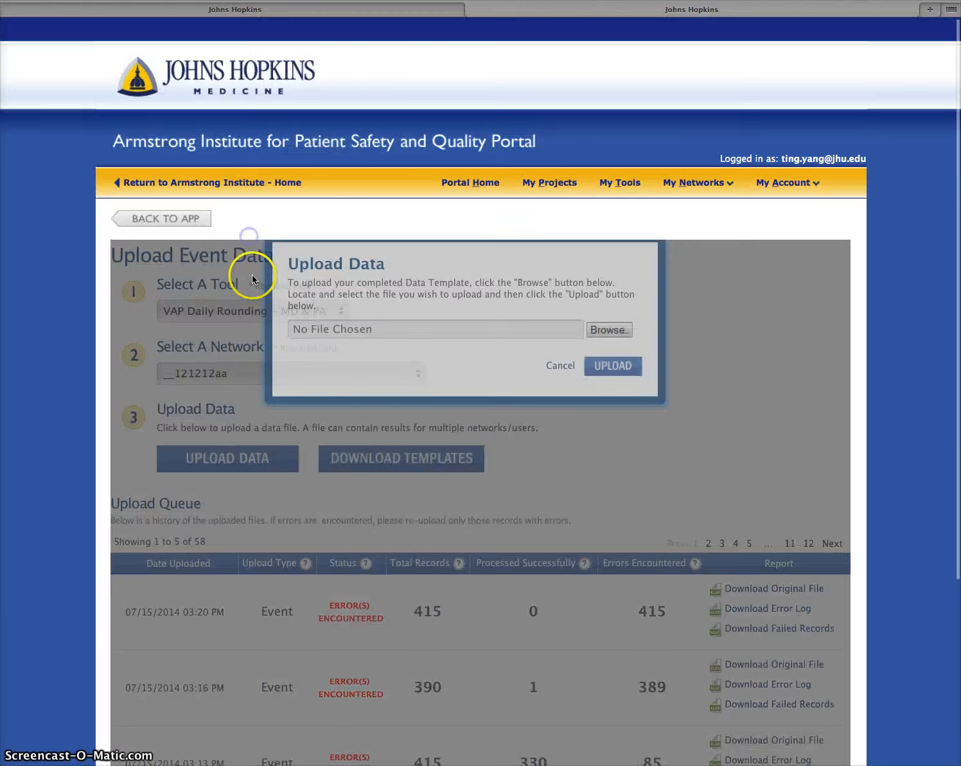
click(562, 497)
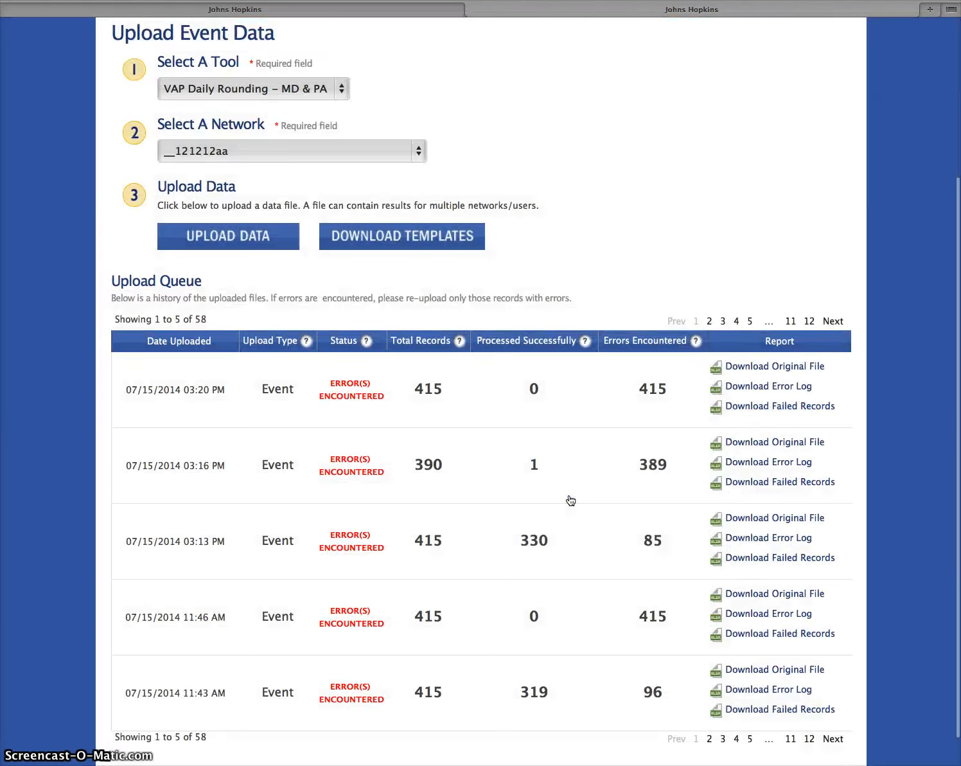
Examine the Upload Queue's record and error columns and the error log and failed records links for the 07/15/2014 03:20 PM upload
scroll(569, 499, down, 1)
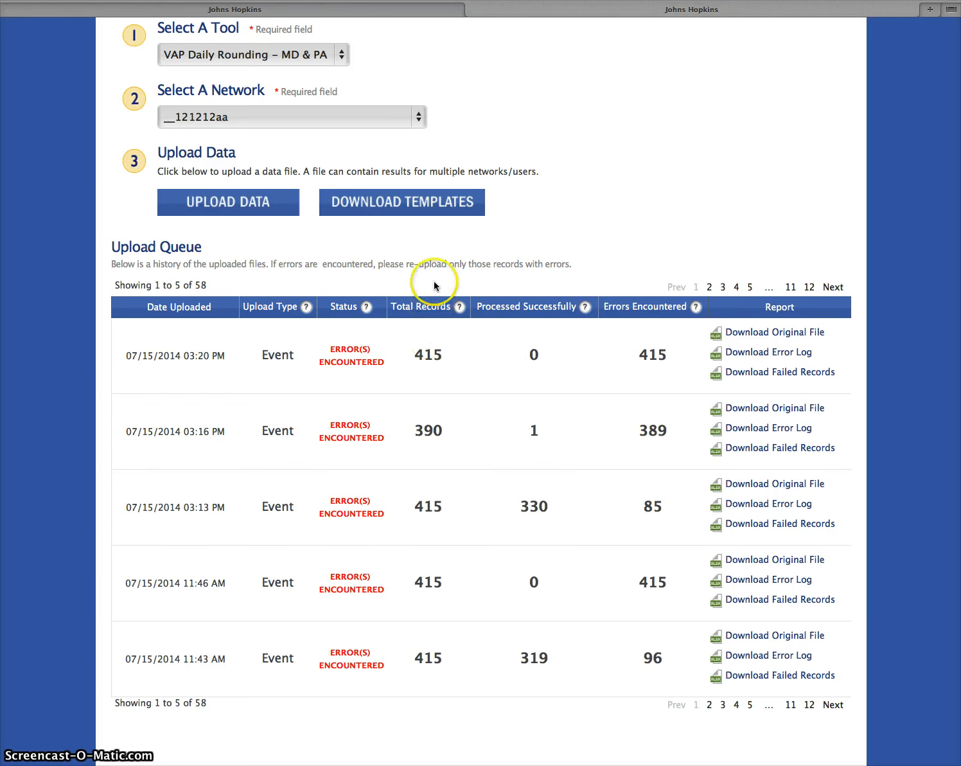
click(437, 364)
scroll(437, 365, up, 1)
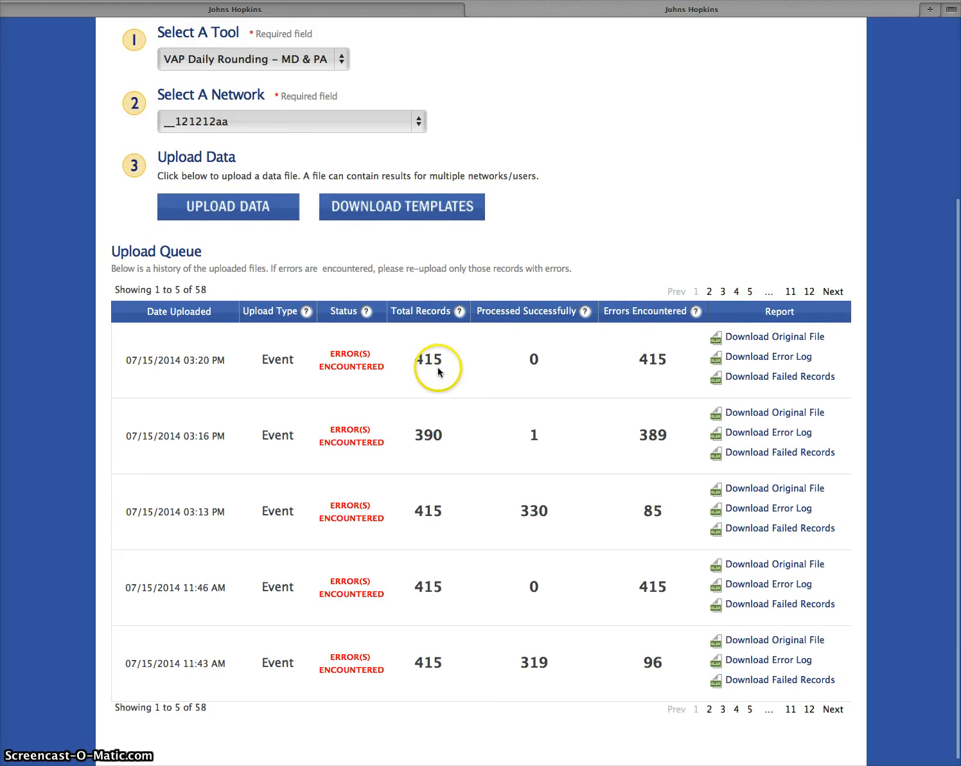
scroll(445, 366, down, 1)
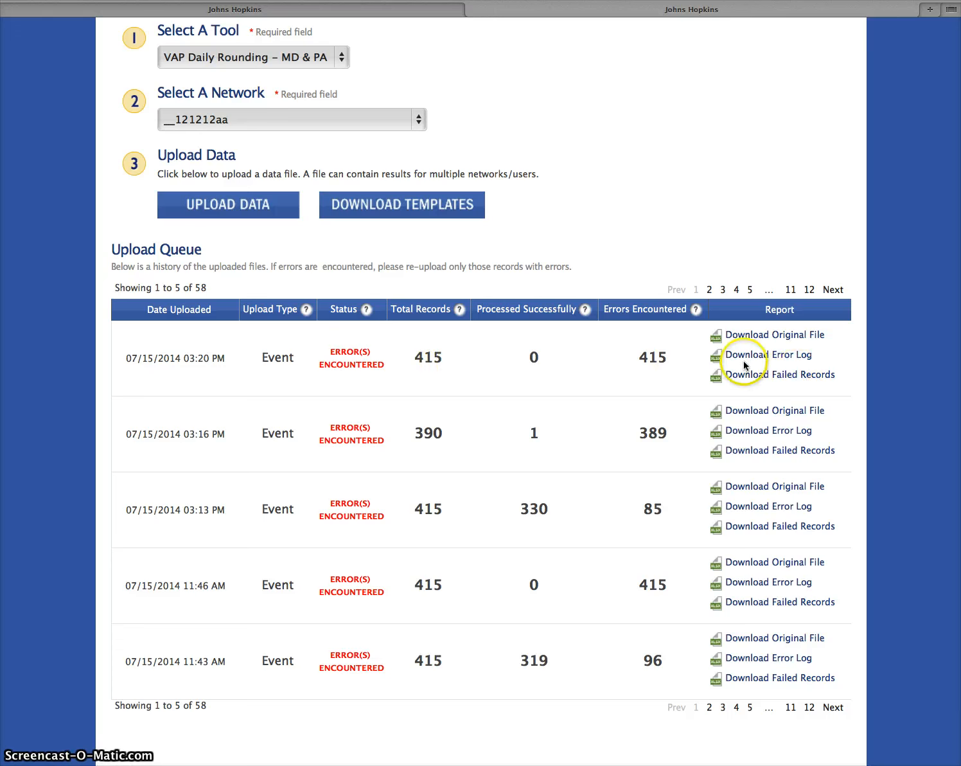
scroll(594, 375, down, 1)
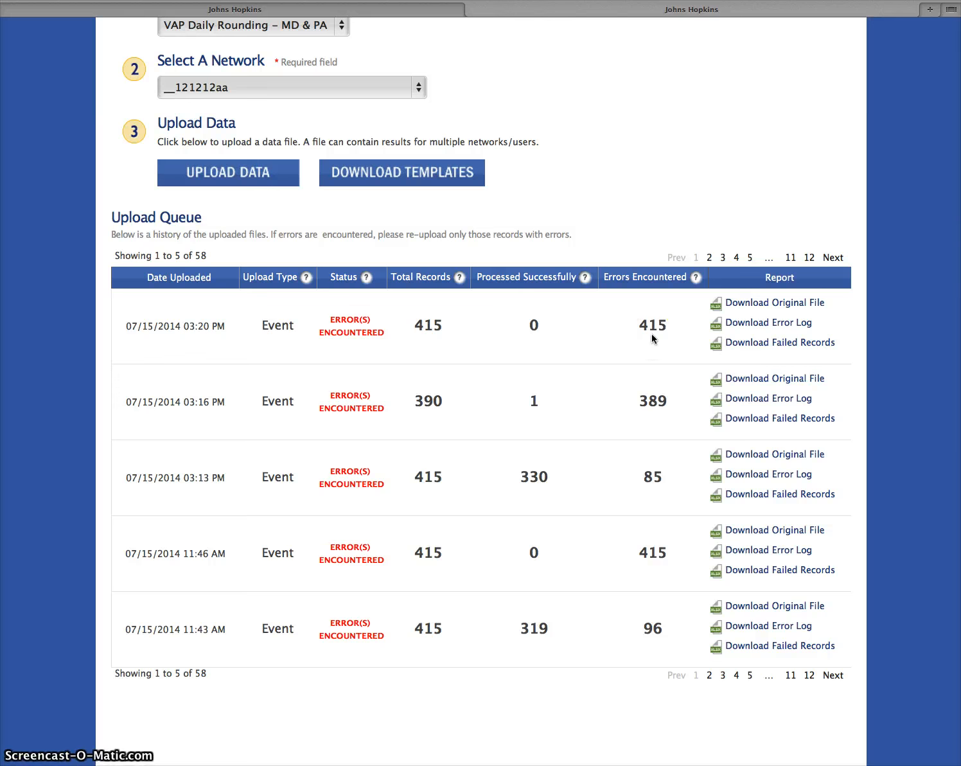
click(794, 328)
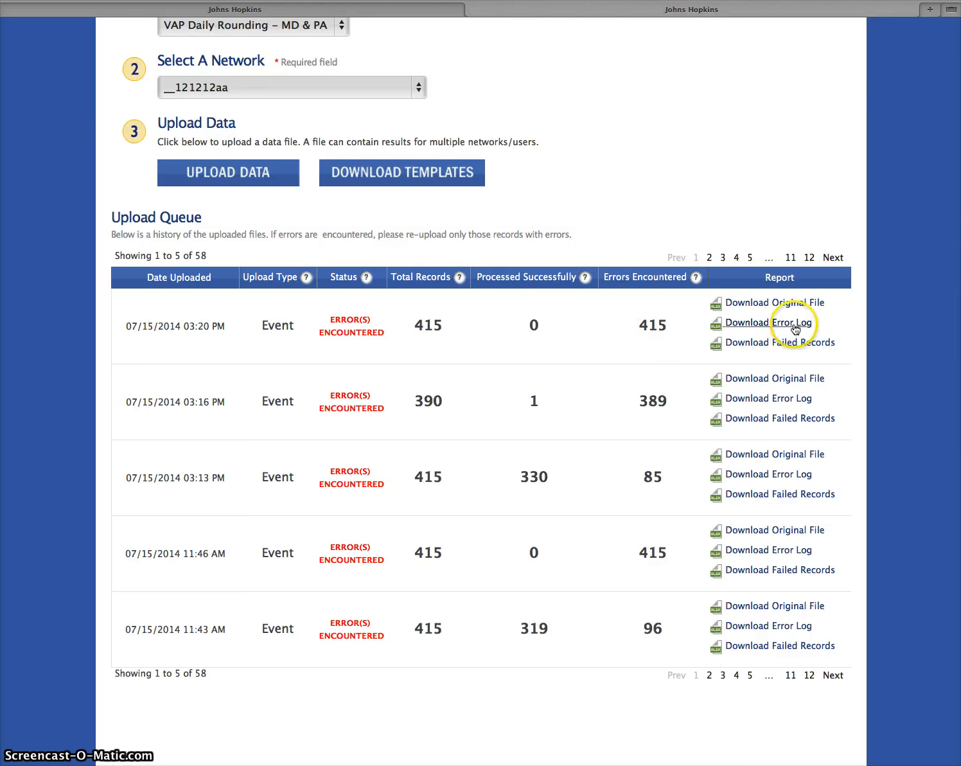
click(790, 349)
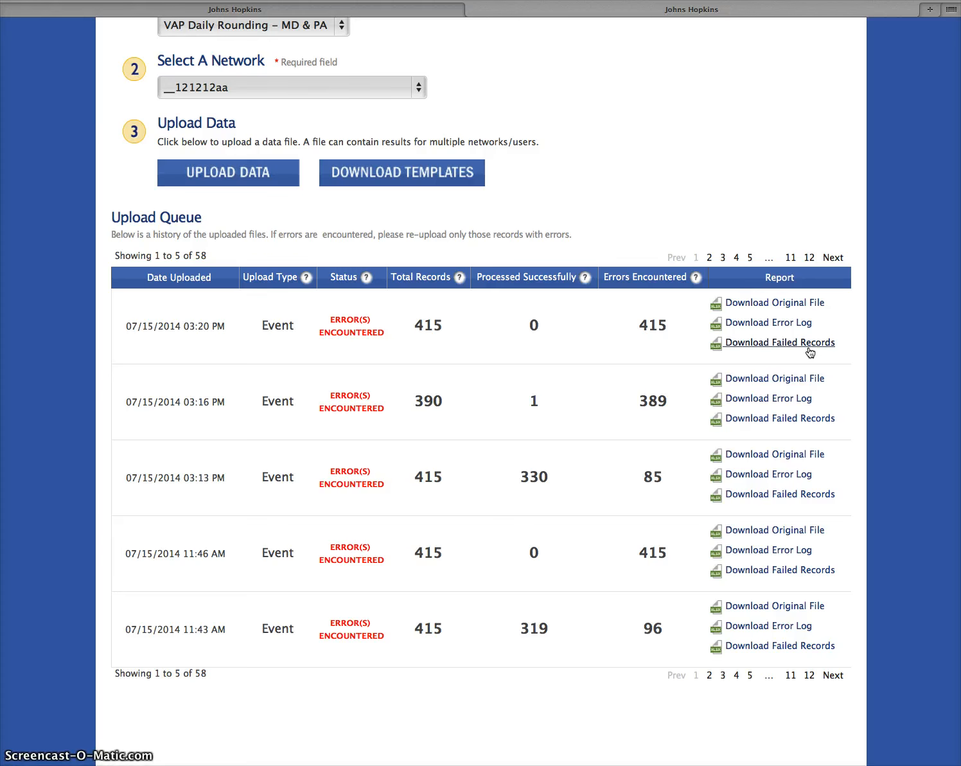
click(780, 327)
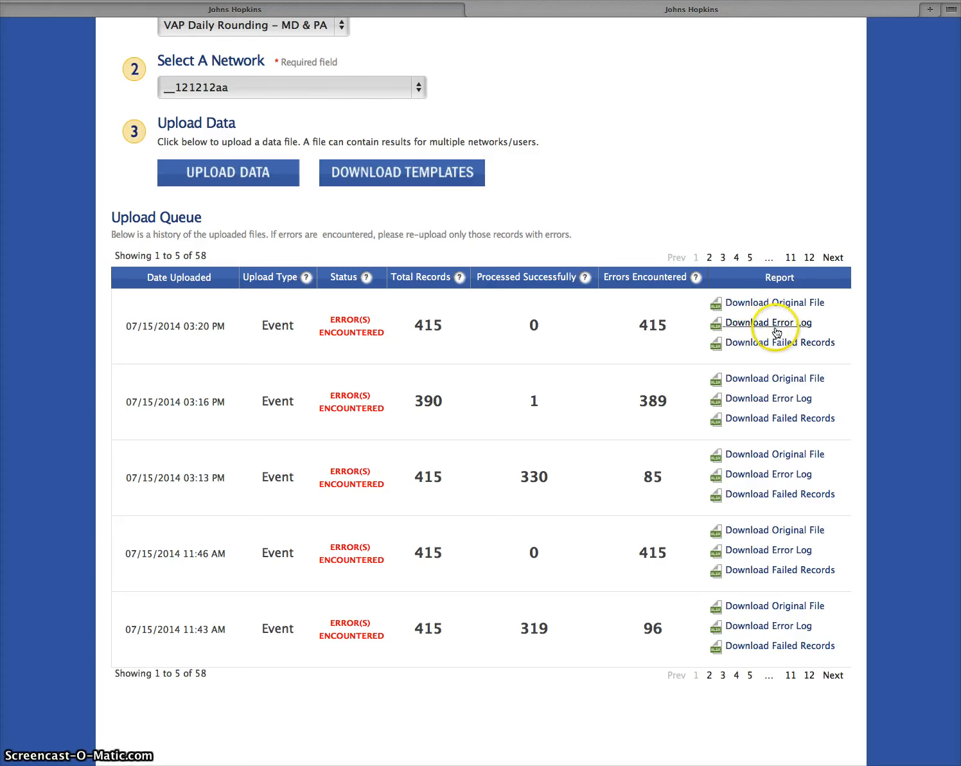